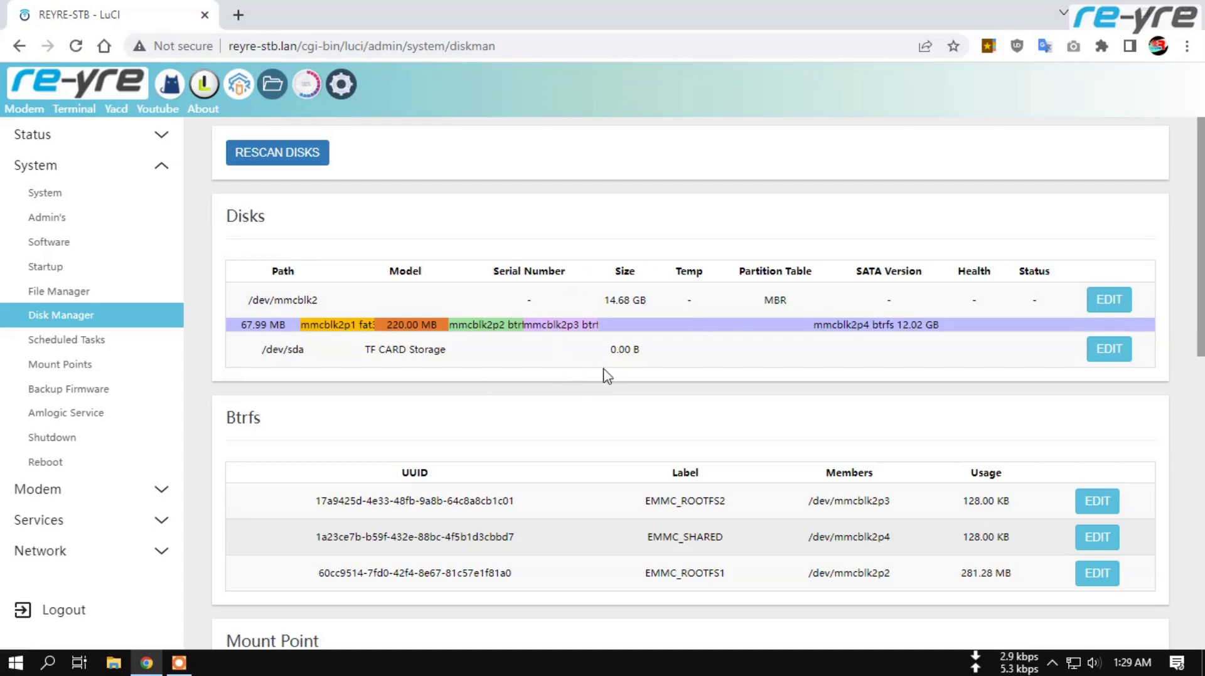
- Review the disks and mounts in Disk Manager and the free.sh and AT+CFUN=1,1 entries in the system's Scheduled Tasks
scroll(644, 394, "down", 10)
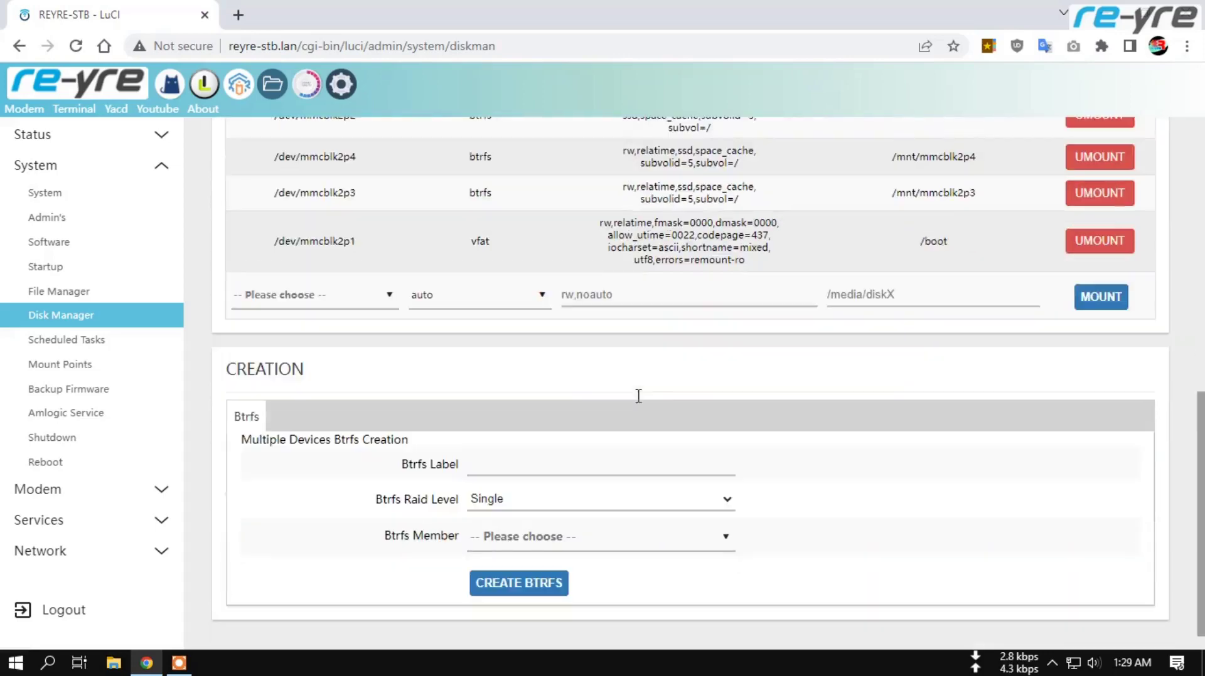
scroll(640, 402, "up", 10)
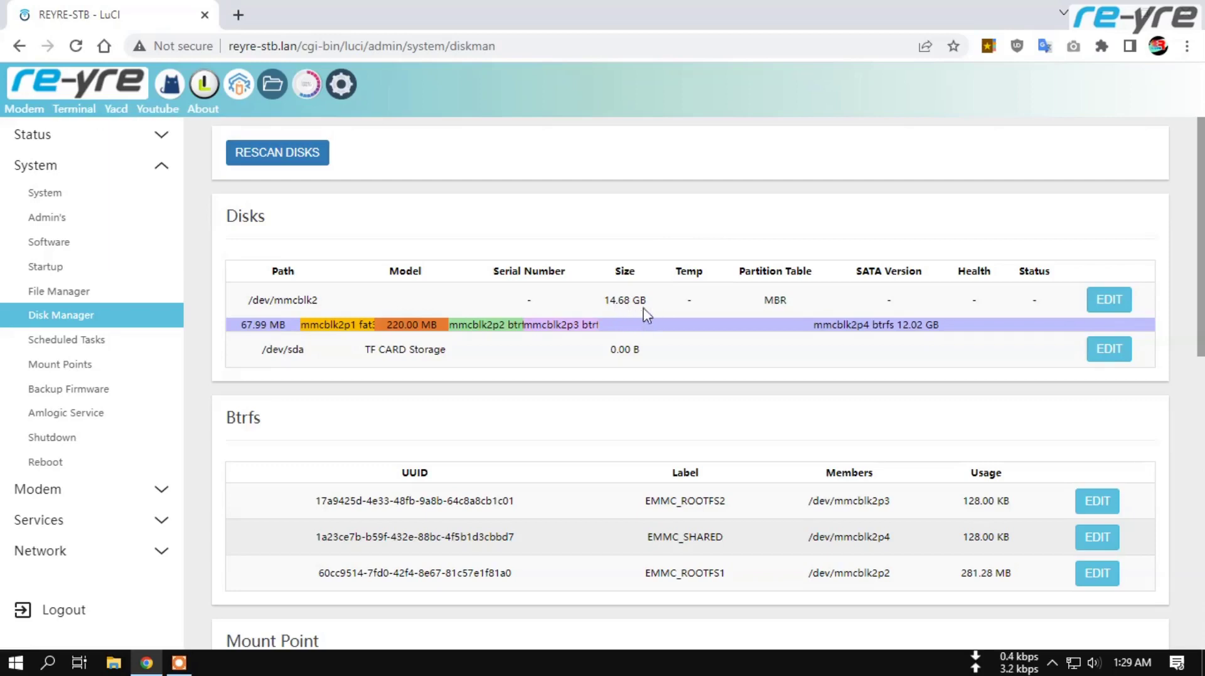
left_click(85, 342)
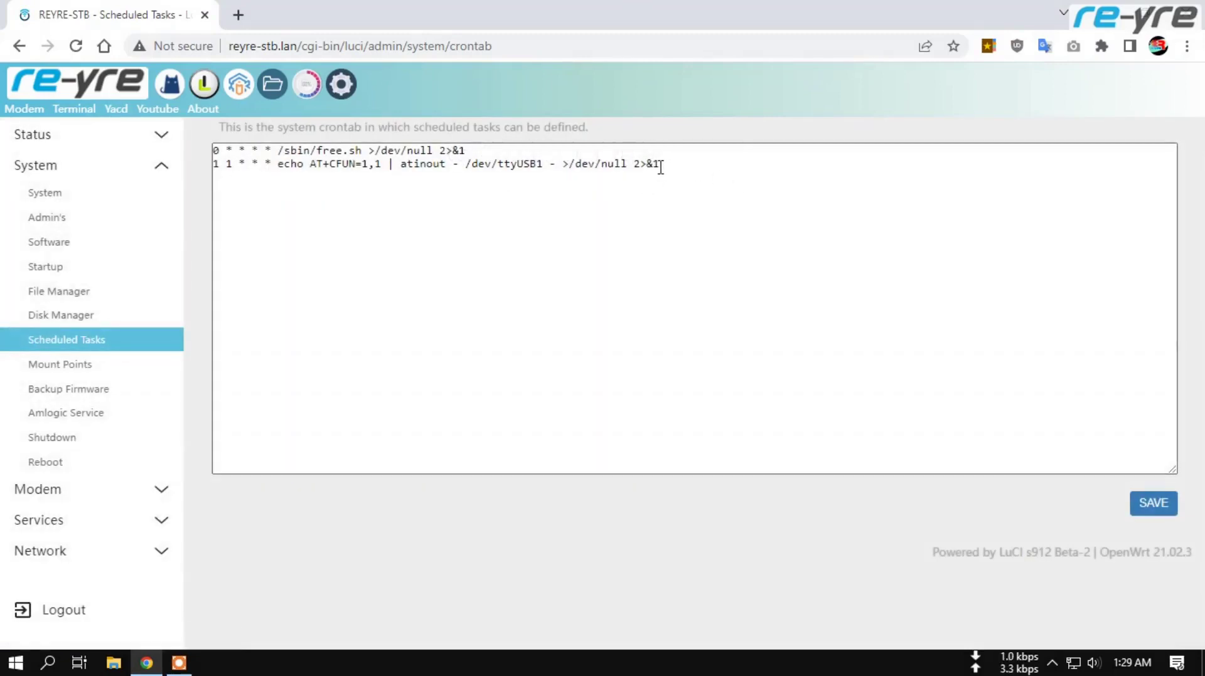
left_click_drag(467, 150, 216, 158)
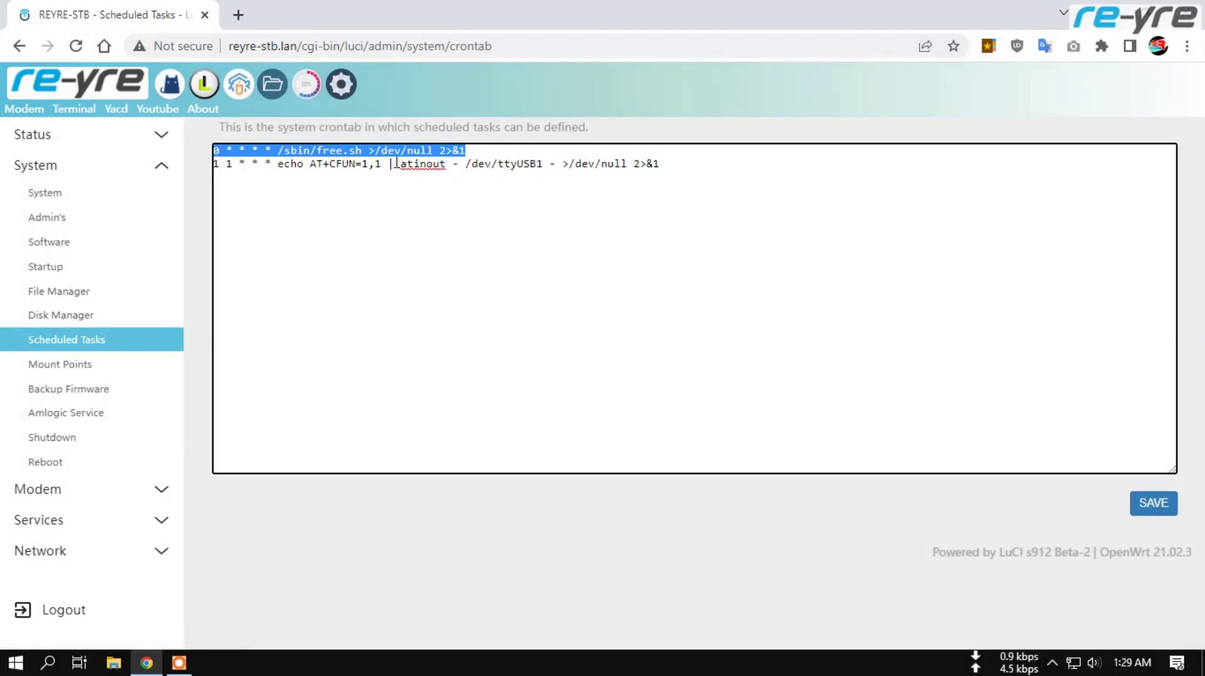
left_click(670, 168)
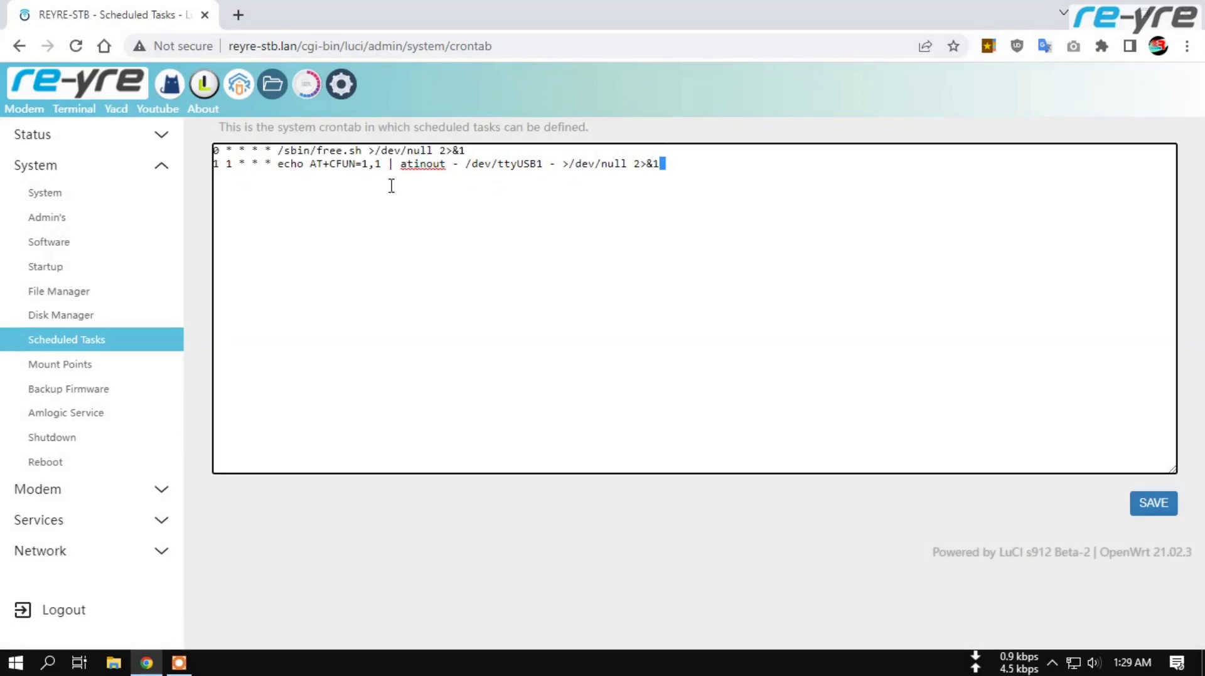
left_click_drag(253, 176, 214, 169)
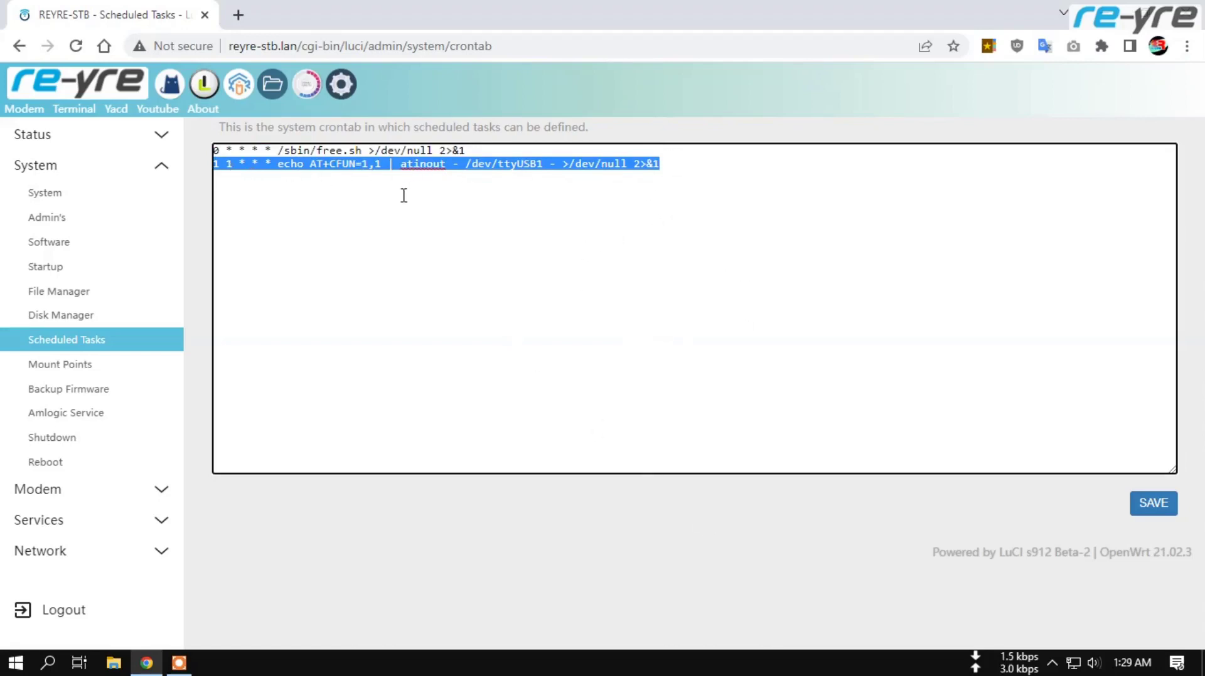
- Examine the Mount Points page, including its global settings, mounted file systems, configured mount points and swap section
left_click(71, 366)
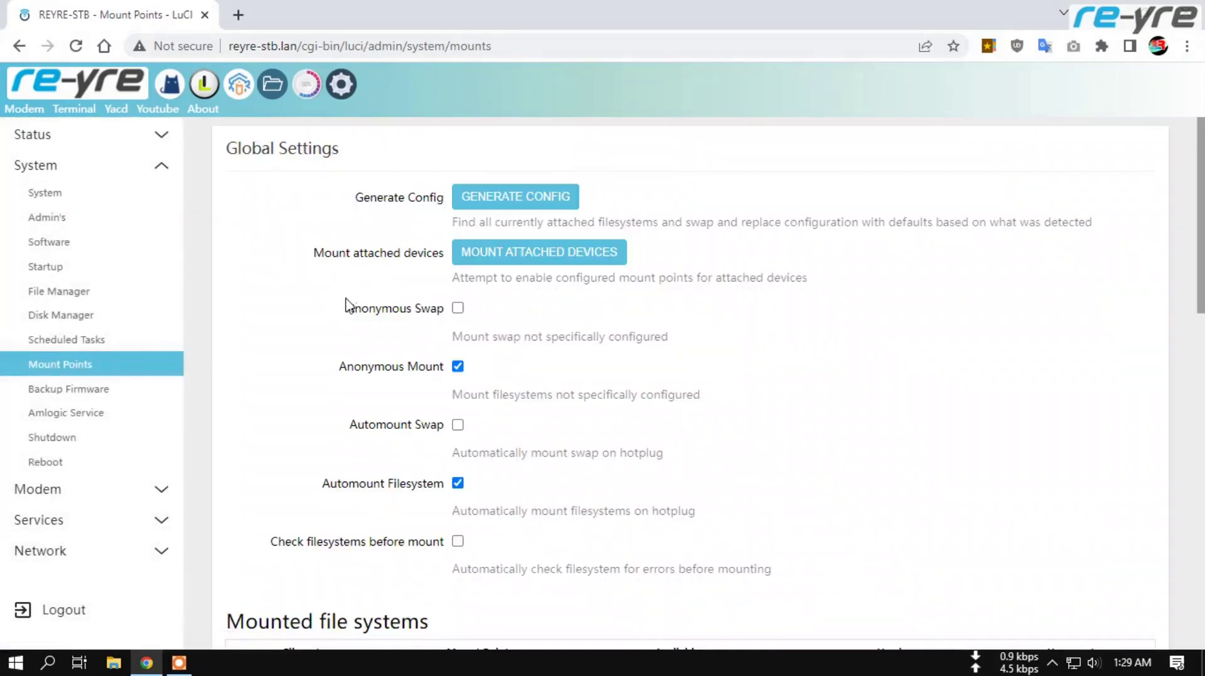
scroll(347, 304, "down", 1)
scroll(347, 304, "down", 7)
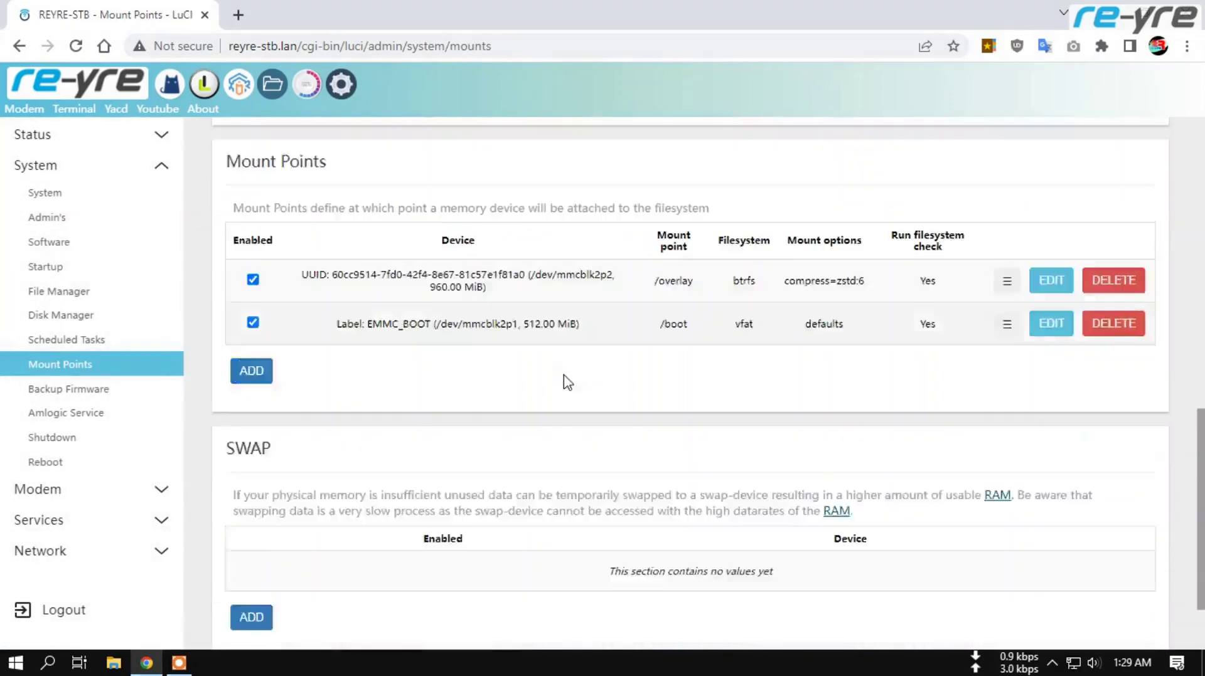
scroll(578, 379, "up", 8)
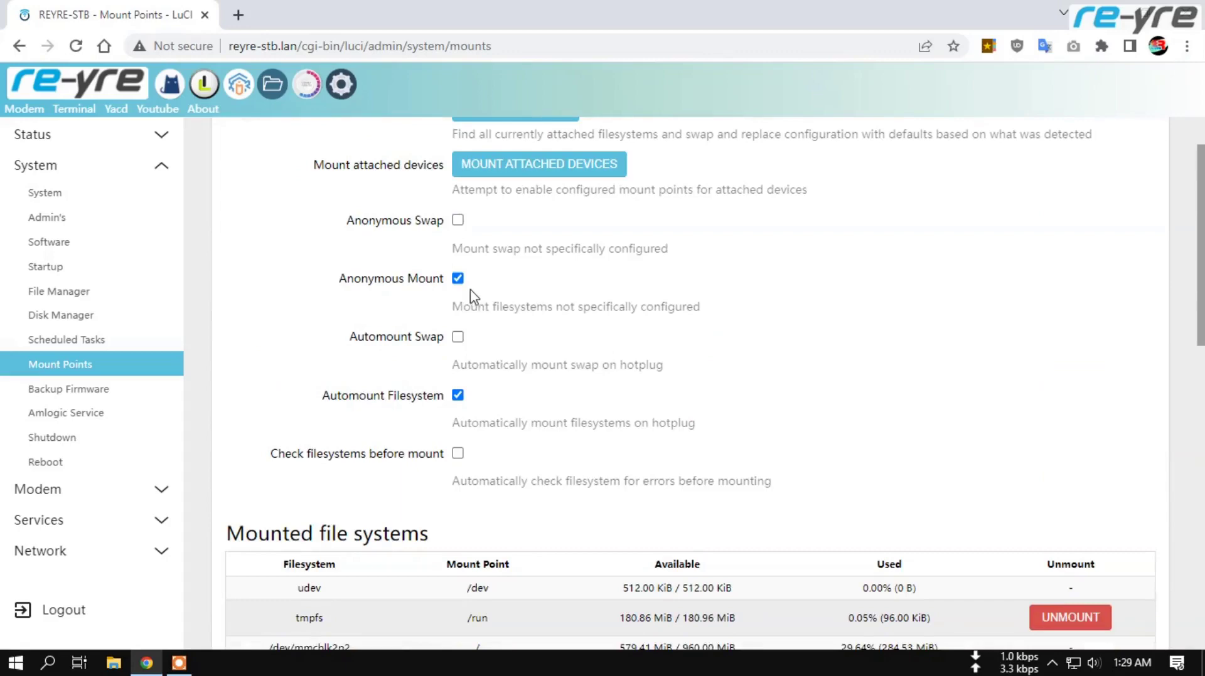
scroll(401, 333, "down", 5)
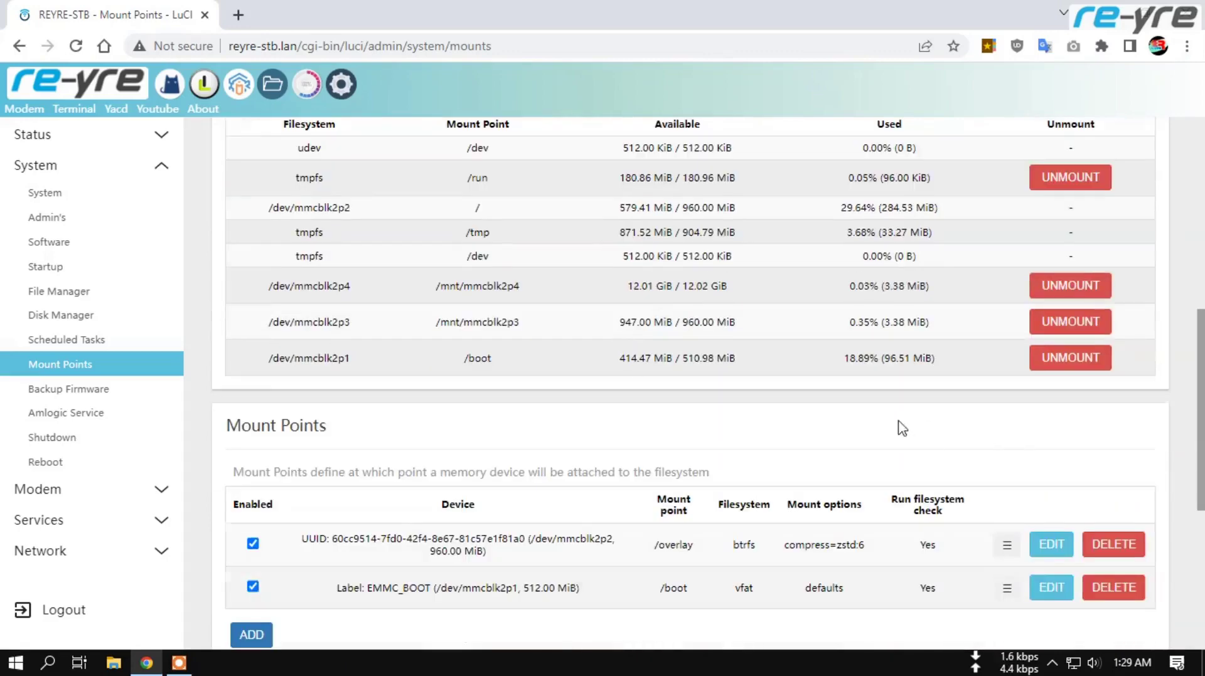
scroll(803, 440, "down", 5)
scroll(670, 419, "up", 3)
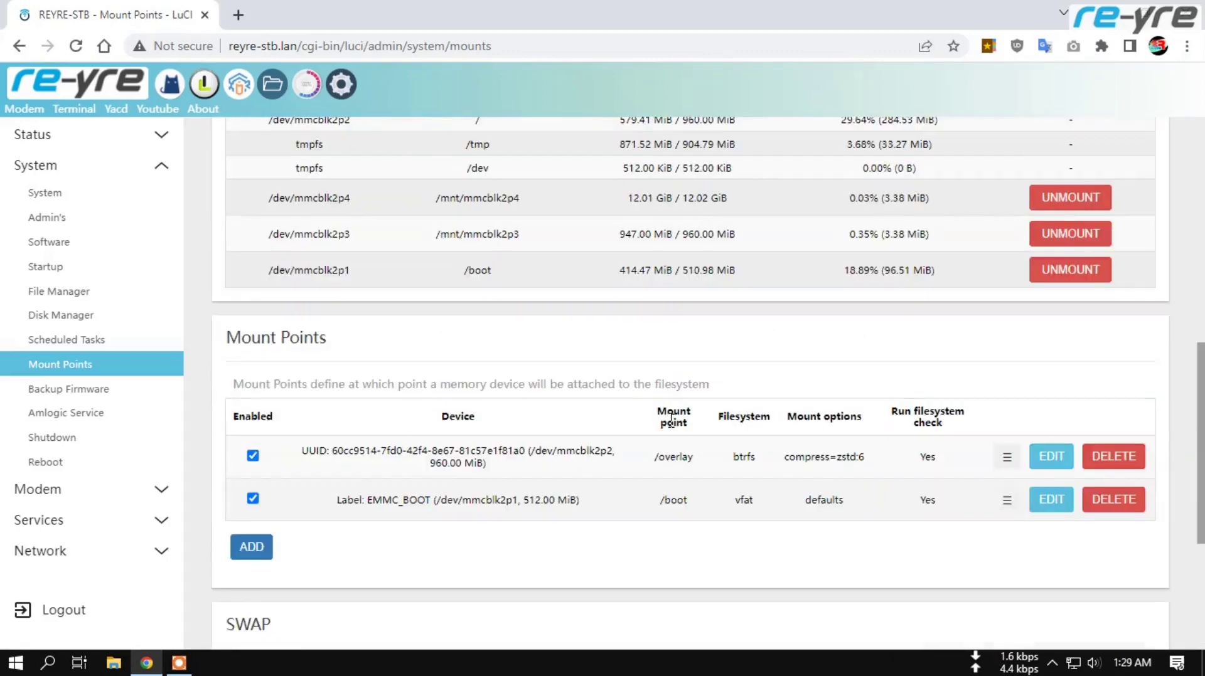
scroll(672, 423, "up", 3)
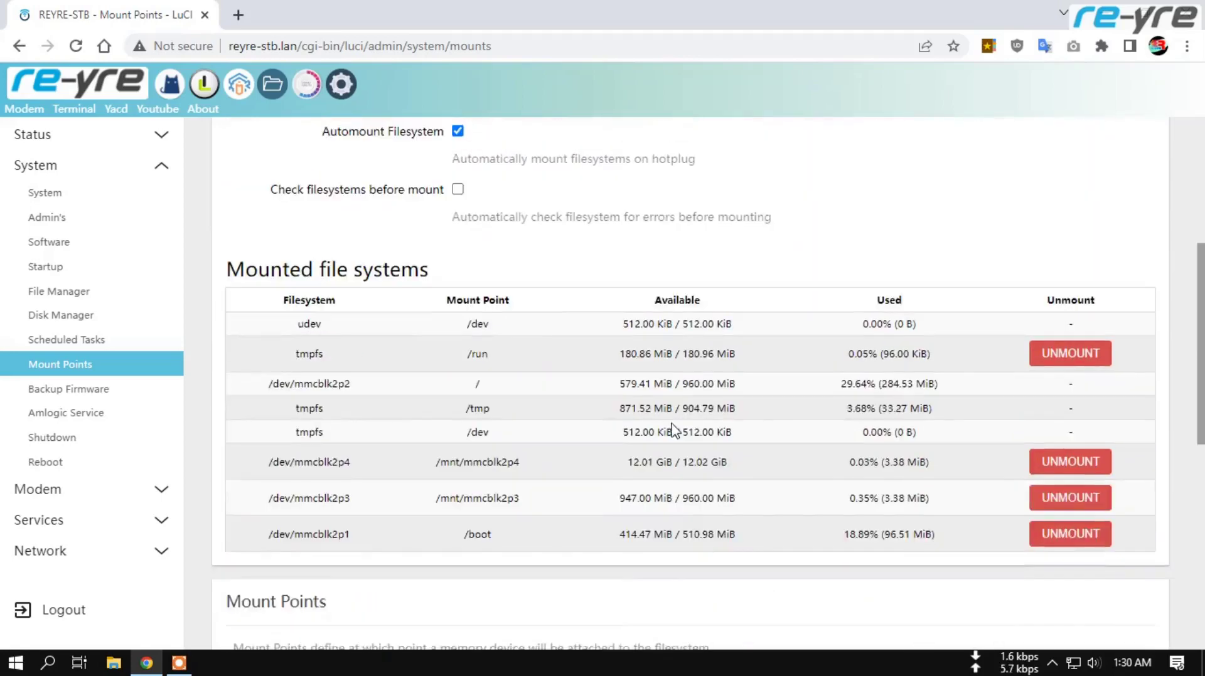
scroll(562, 409, "down", 2)
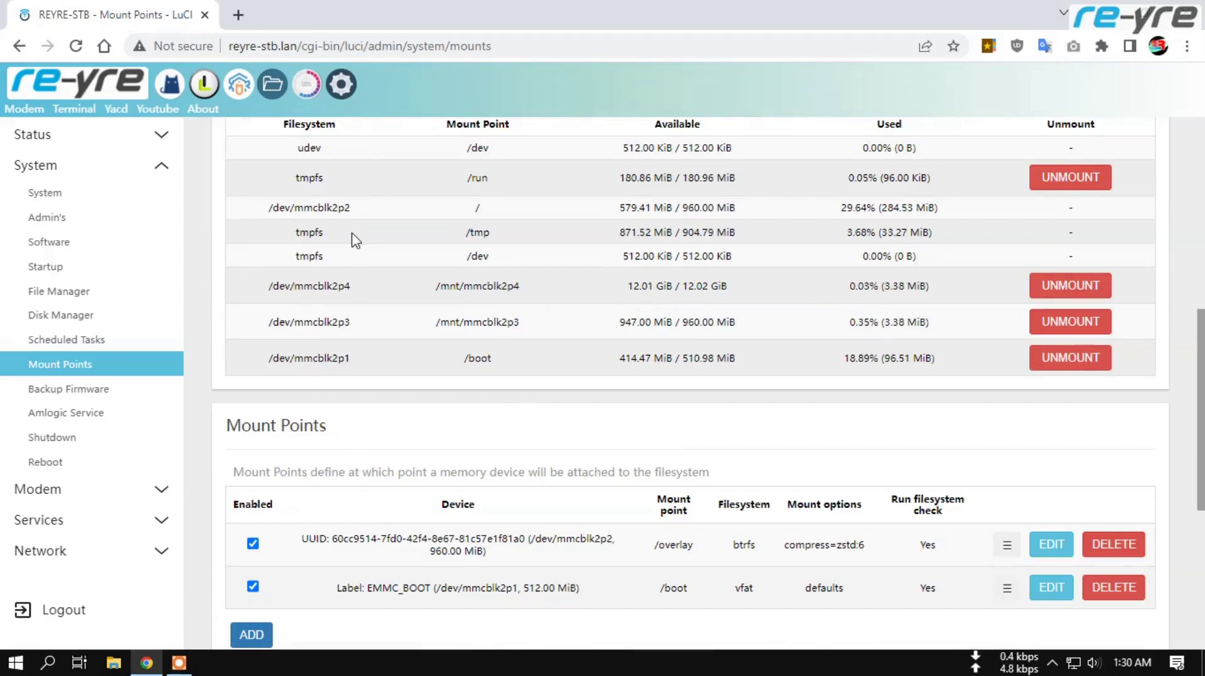
scroll(380, 257, "up", 7)
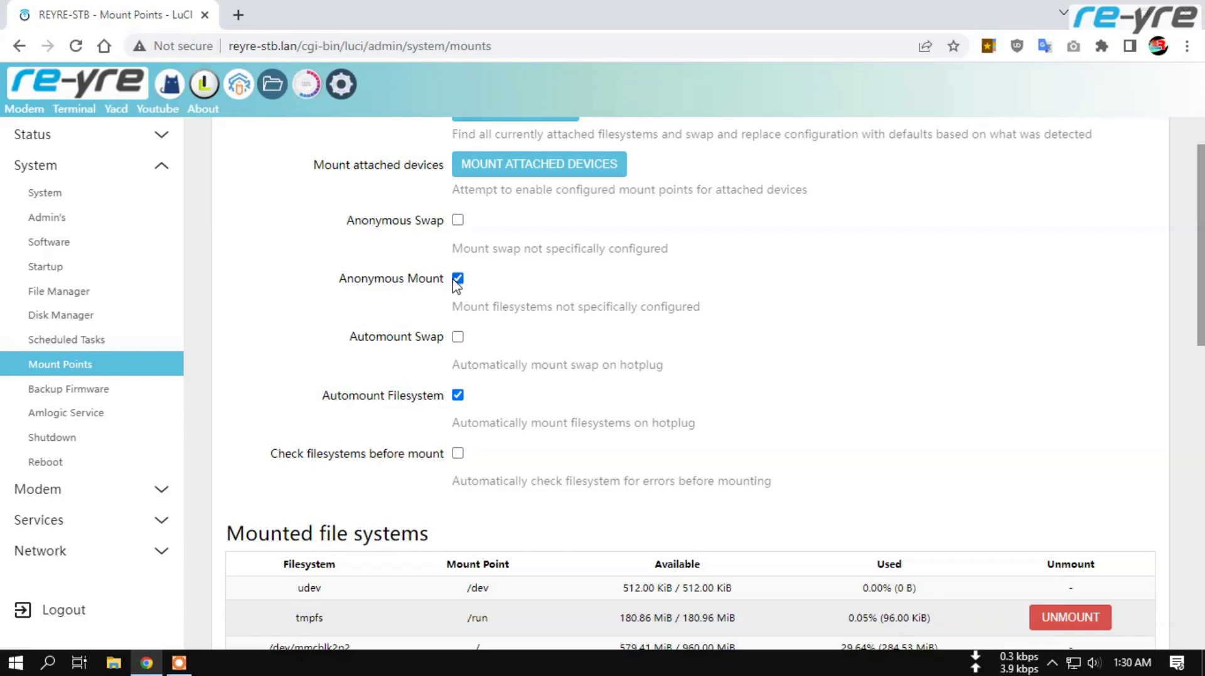
- Unmount the file systems /dev/mmcblk2p4, /dev/mmcblk2p3 and /dev/mmcblk2p1
left_click(459, 339)
scroll(673, 375, "down", 8)
scroll(673, 375, "up", 2)
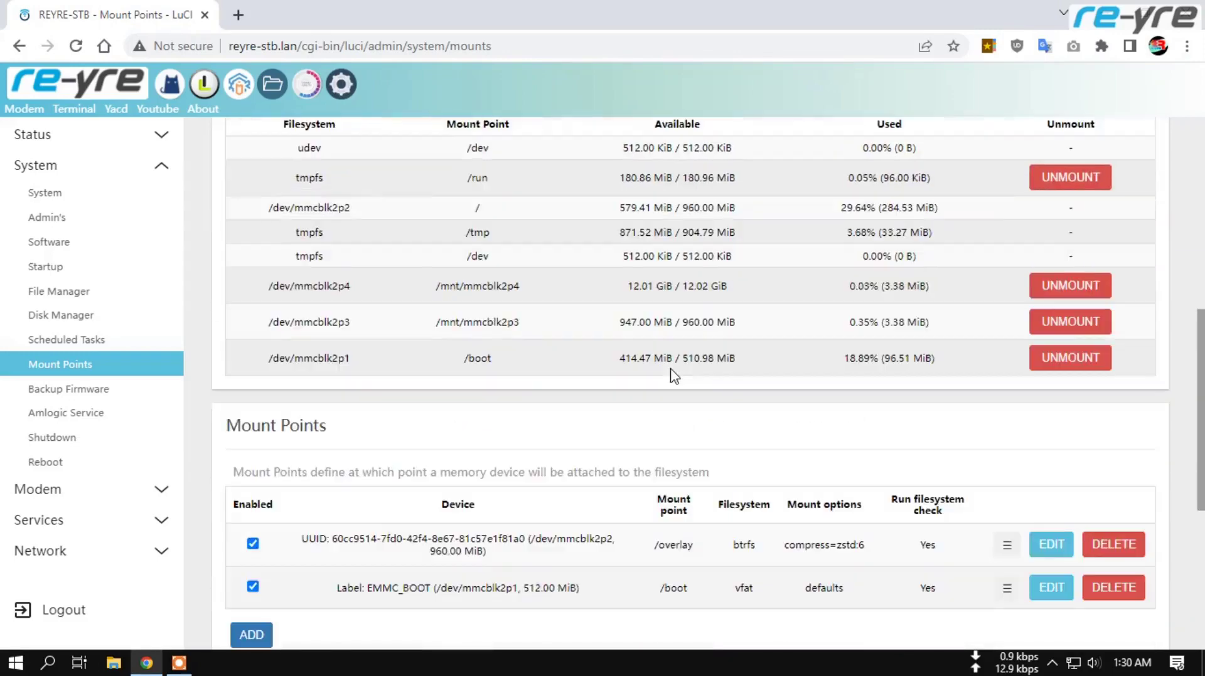
scroll(670, 373, "down", 3)
scroll(721, 369, "up", 4)
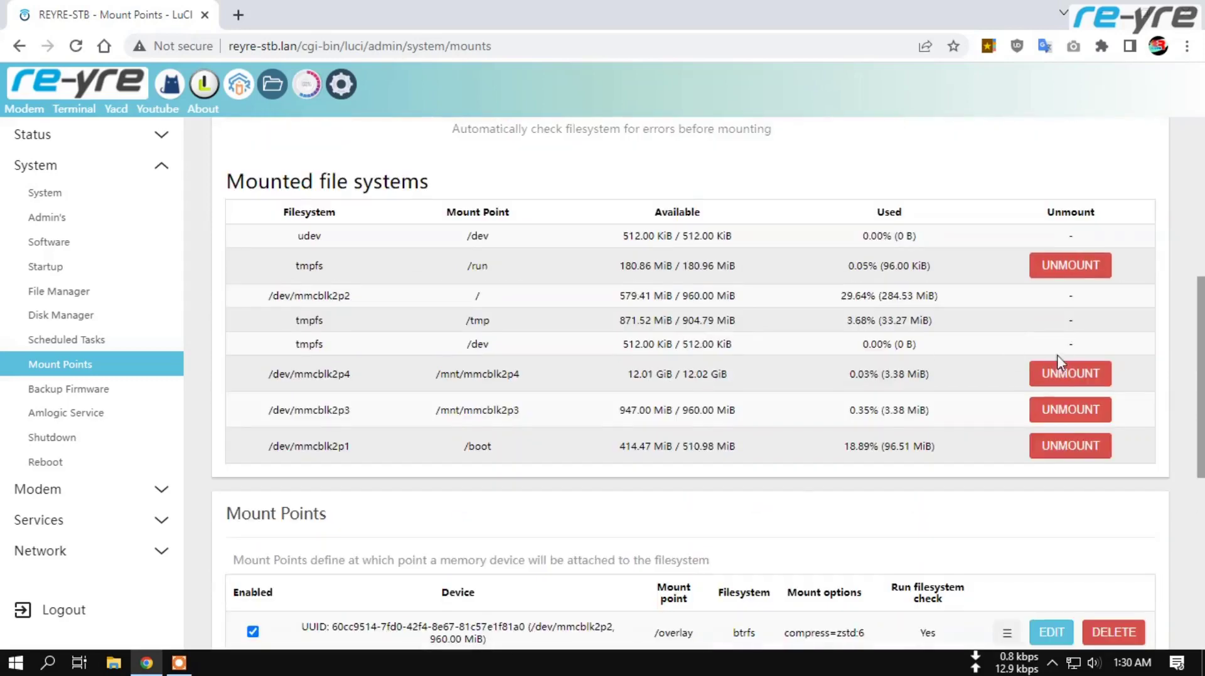
left_click(1068, 381)
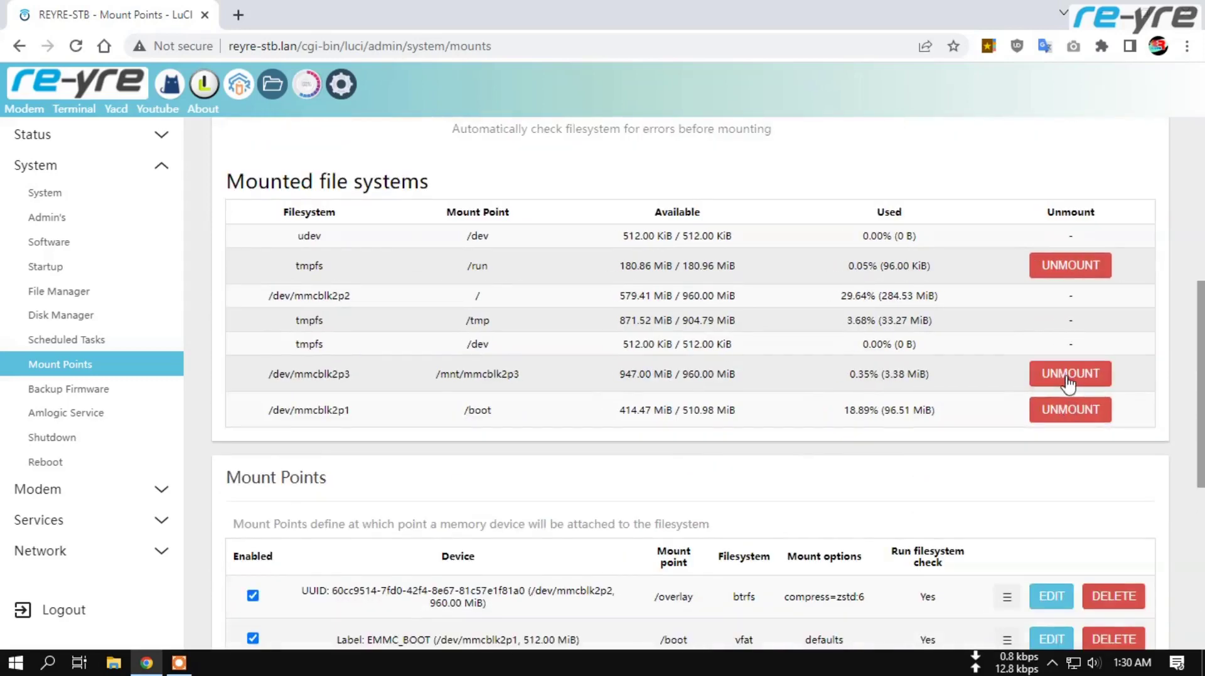
left_click(1068, 381)
left_click(1069, 375)
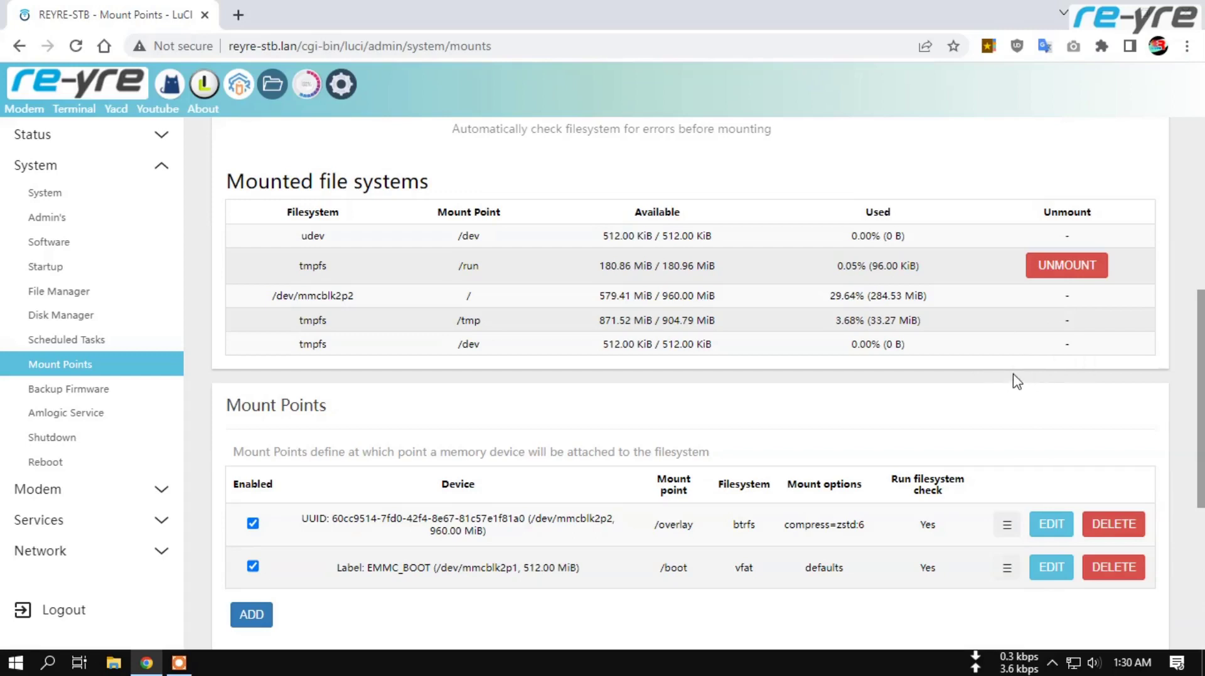
- Disable the /overlay mount point on /dev/mmcblk2p2, then save and apply the mount configuration
scroll(998, 384, "down", 3)
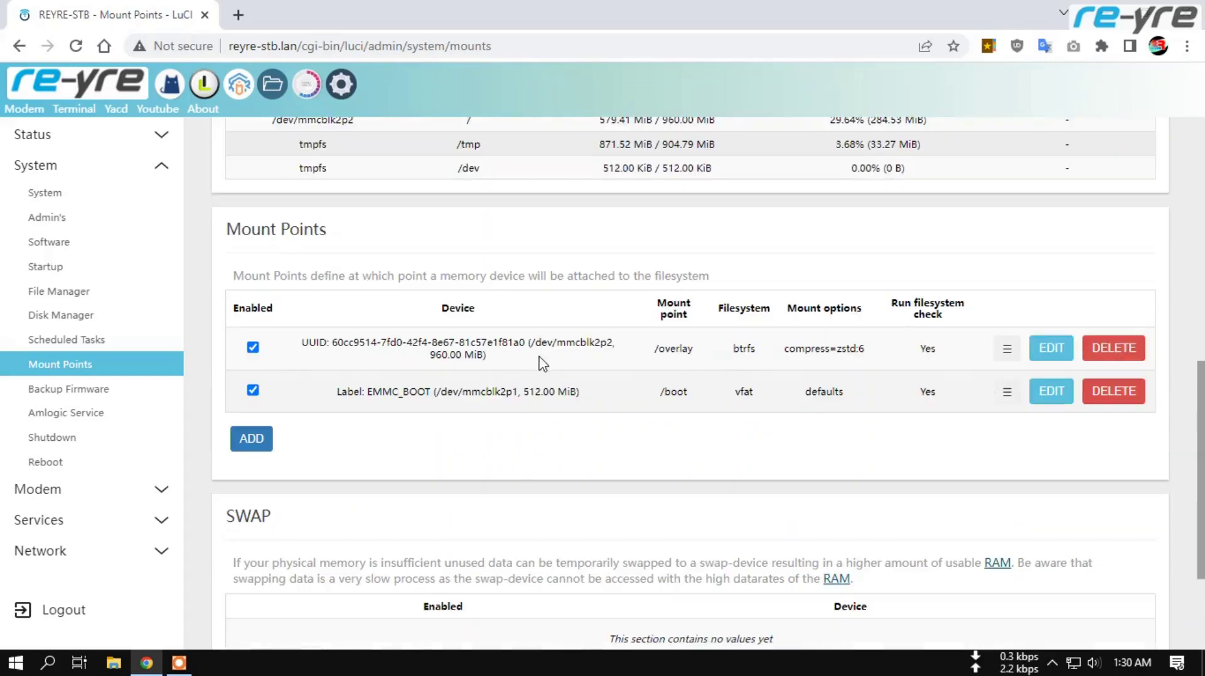
left_click(253, 348)
scroll(606, 406, "down", 3)
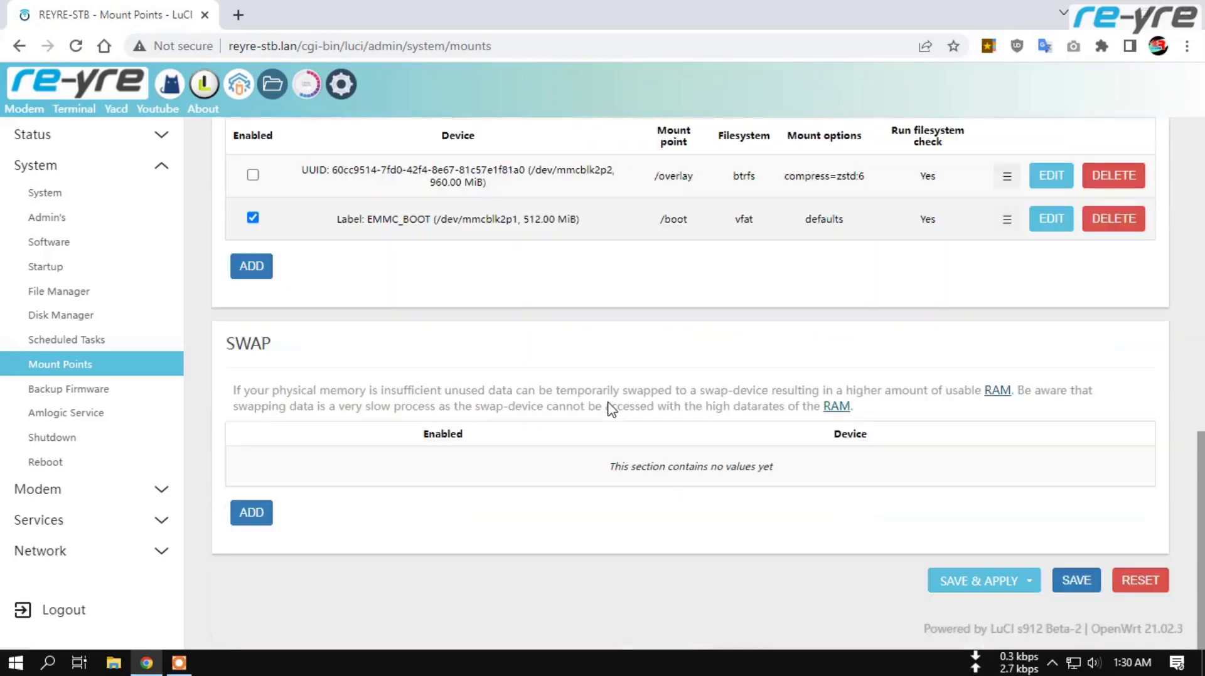
left_click(982, 583)
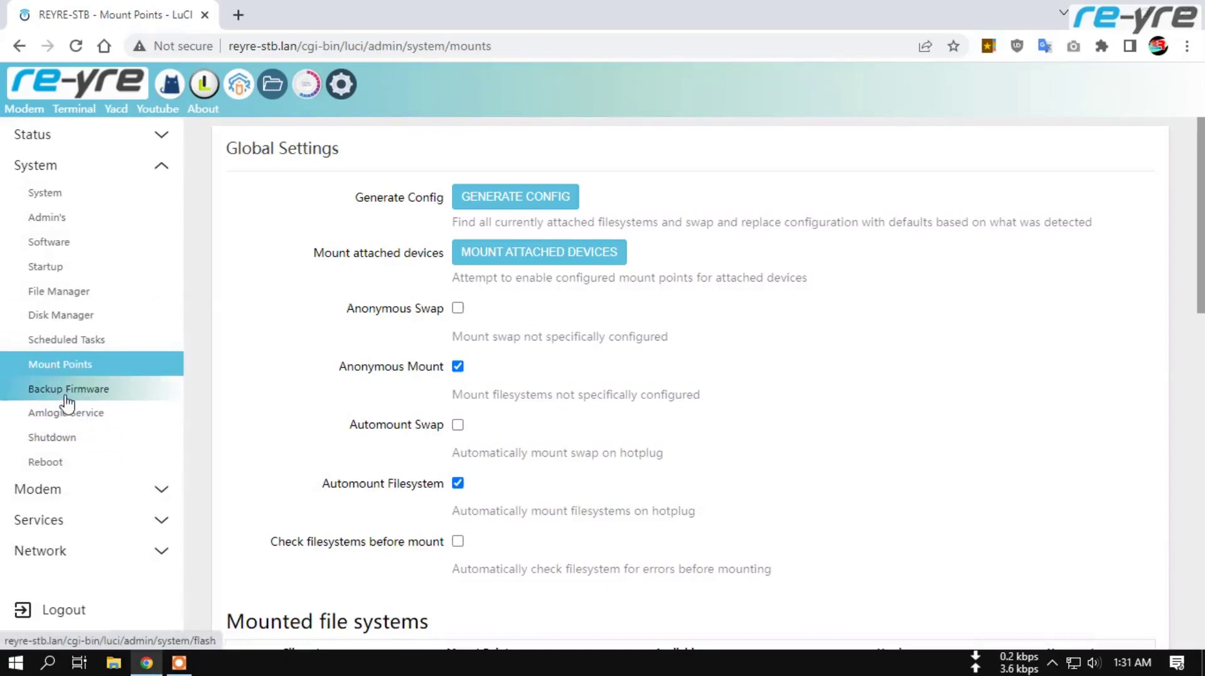
- Examine the CPU settings and plugin settings of the Amlogic Service
left_click(67, 414)
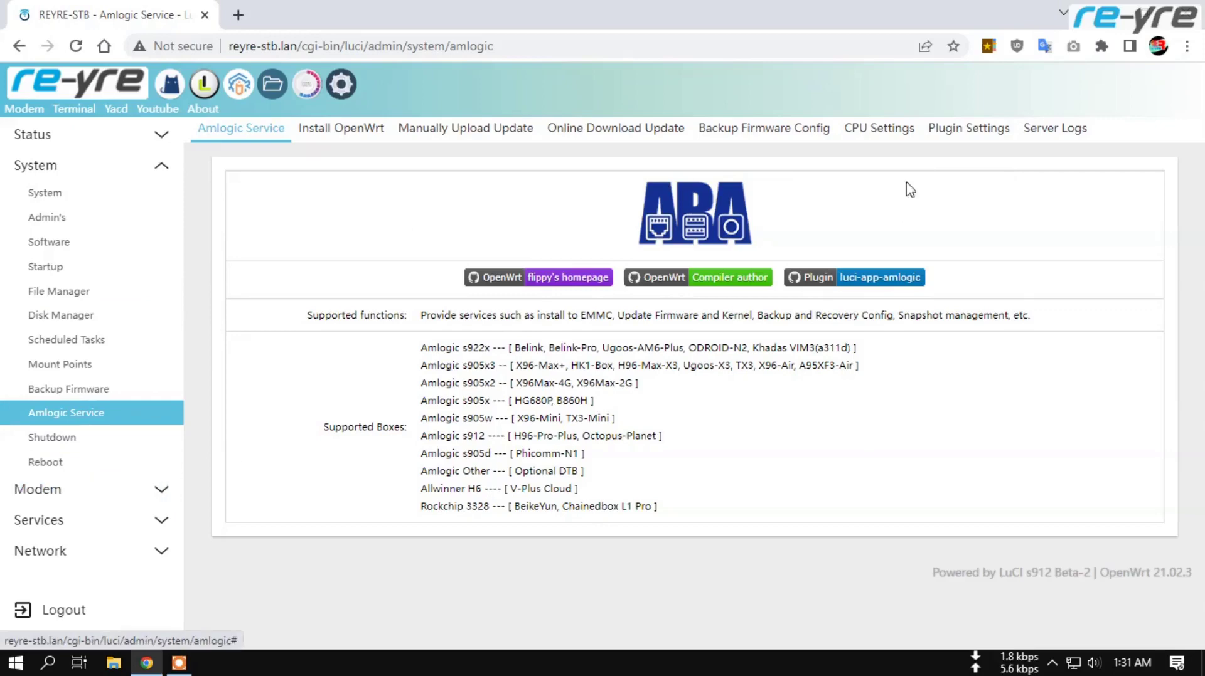
left_click(886, 127)
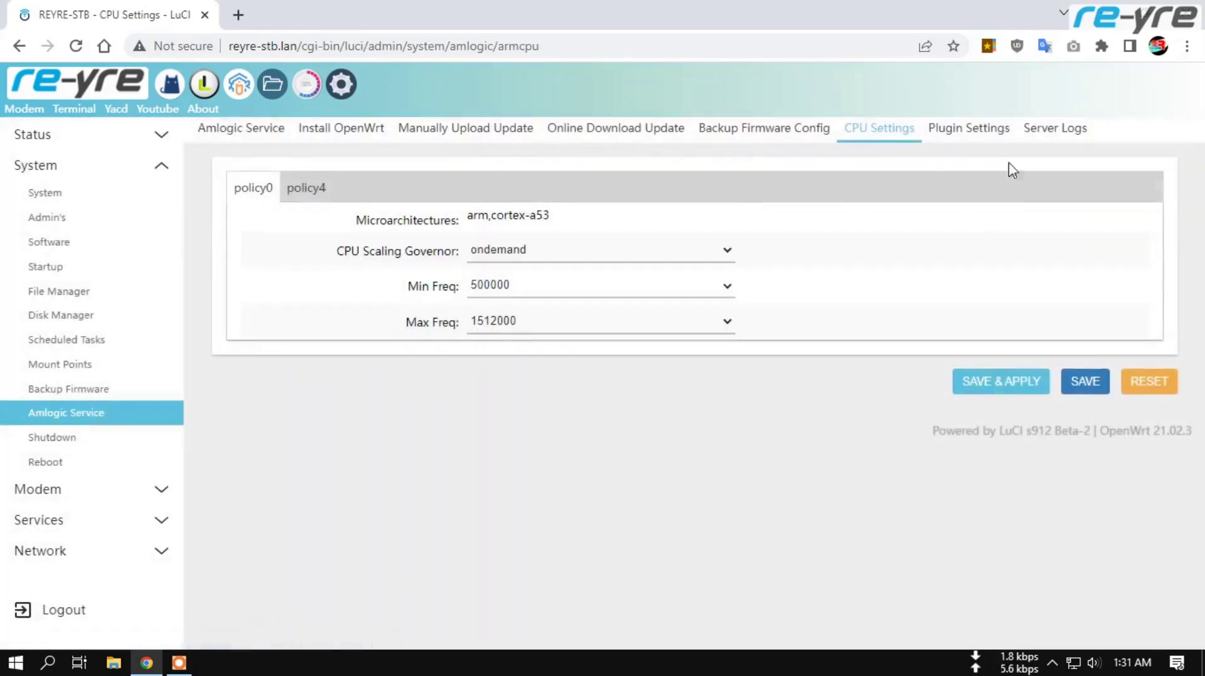
left_click(969, 129)
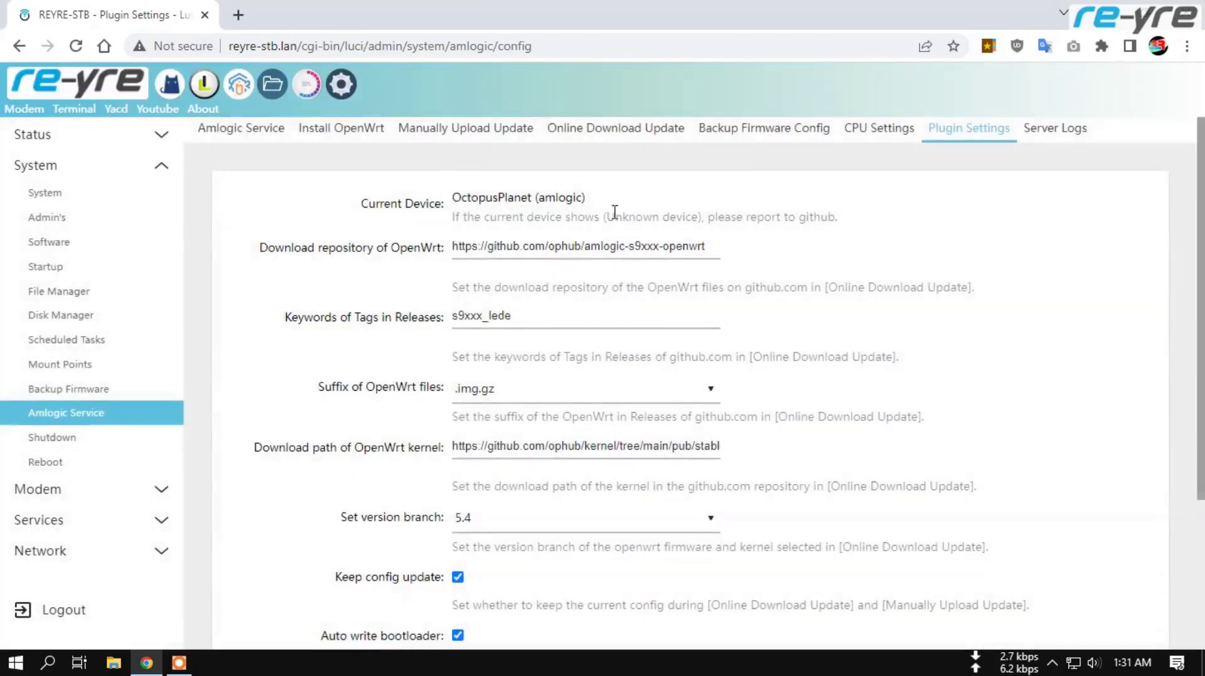
scroll(893, 315, "down", 3)
scroll(856, 315, "up", 3)
- Examine the modem's 4G connection details and its interface and communication port configuration
left_click(61, 490)
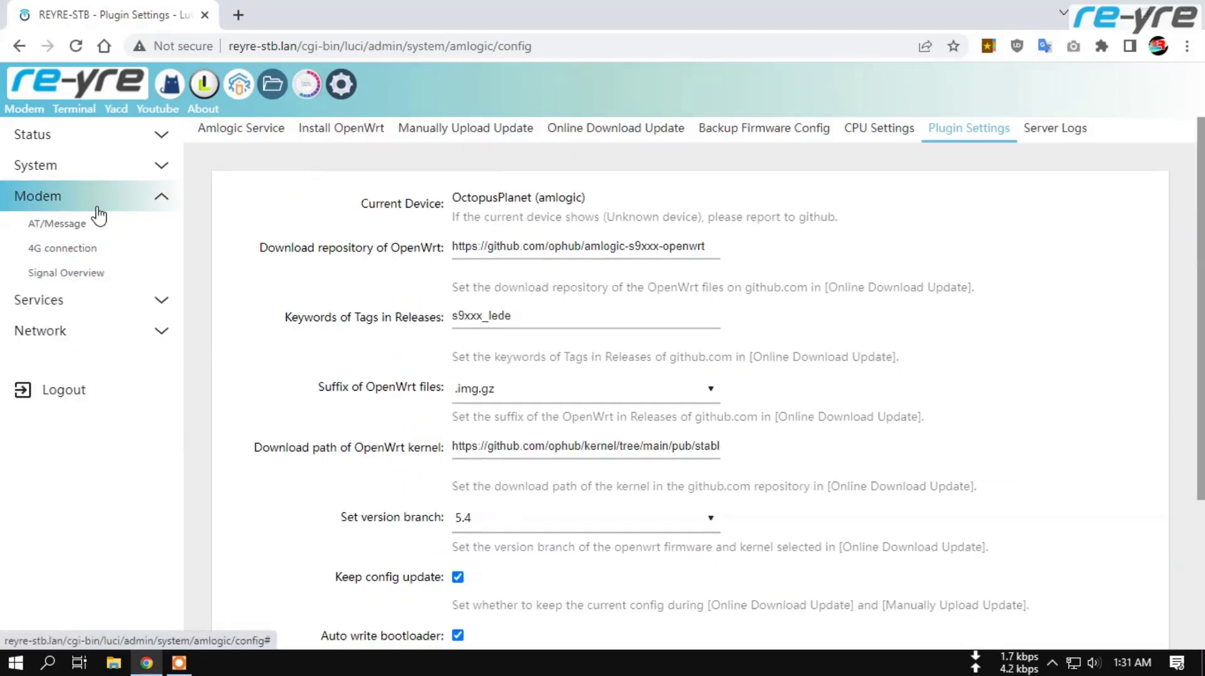
left_click(88, 251)
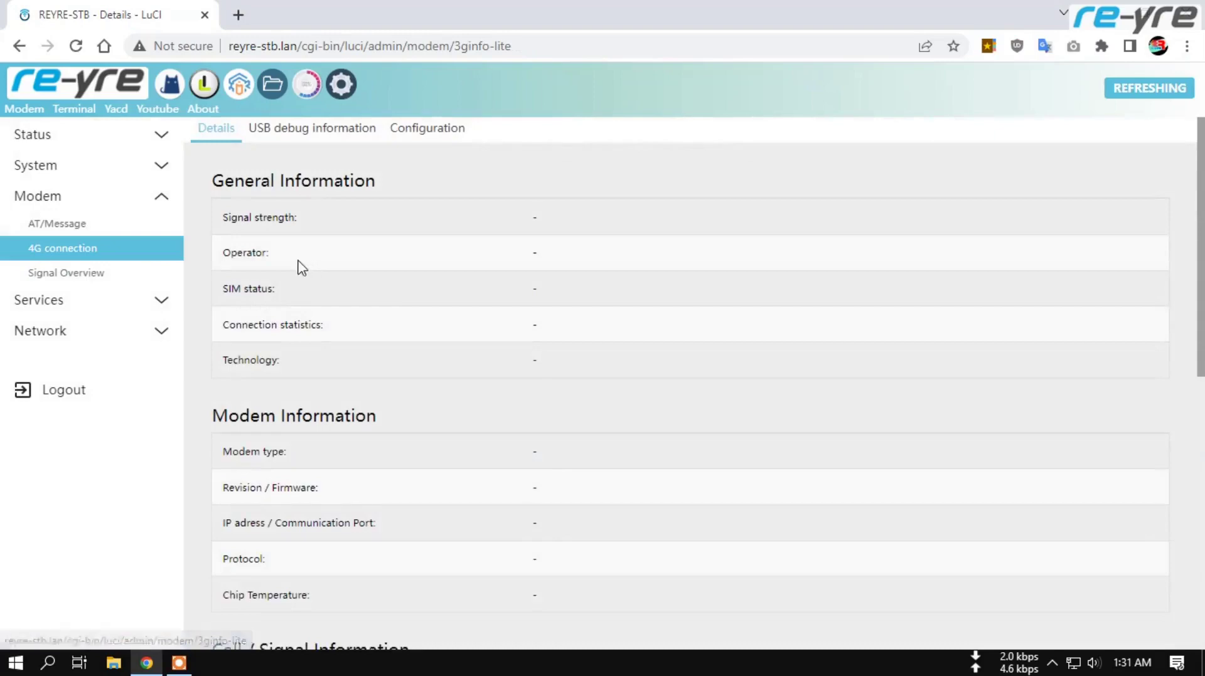
scroll(477, 286, "down", 5)
scroll(478, 292, "up", 5)
scroll(446, 289, "down", 1)
scroll(447, 307, "up", 2)
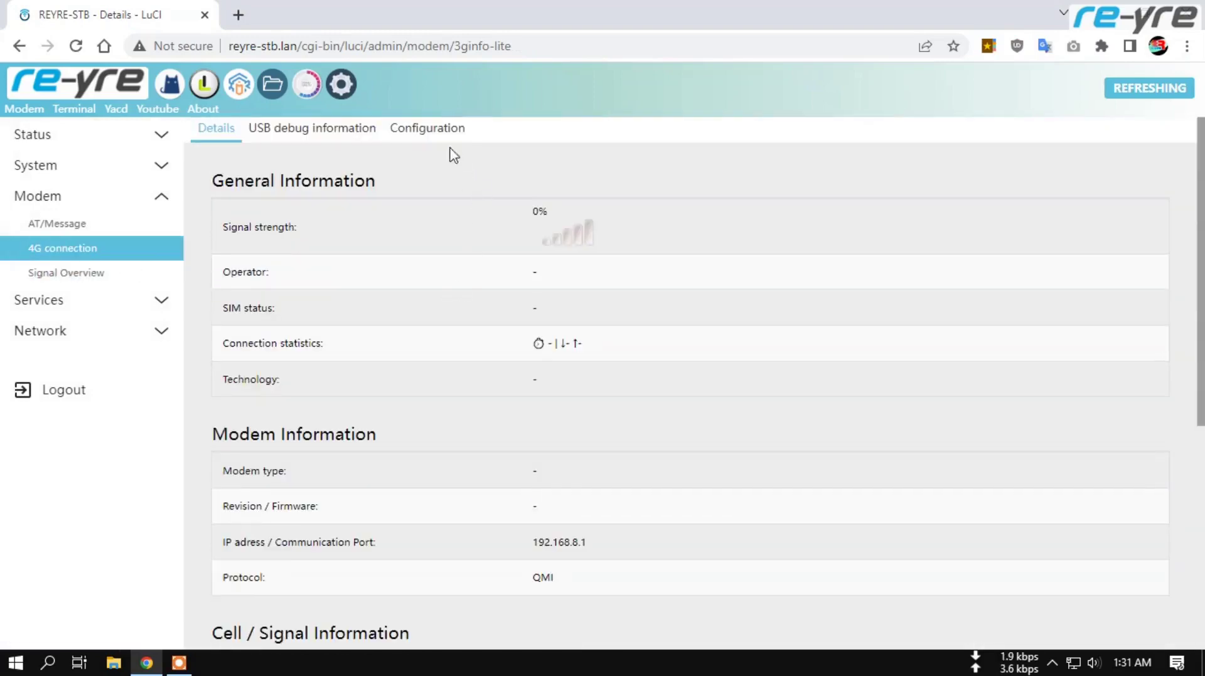
left_click(439, 130)
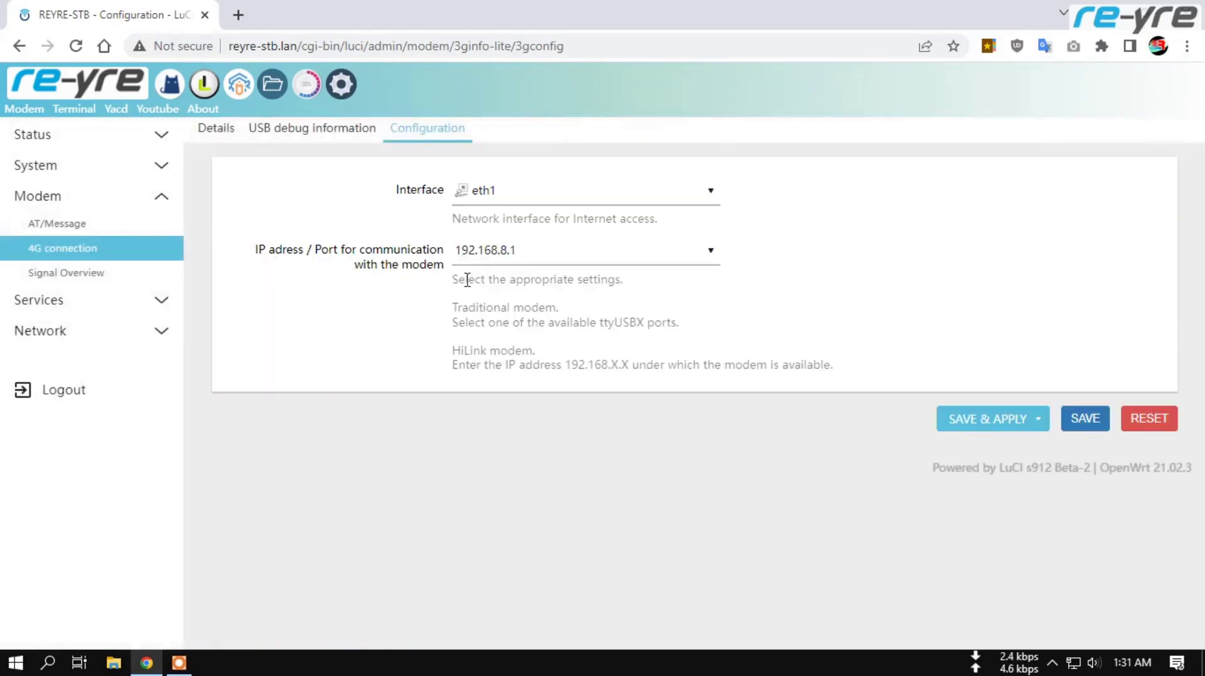
left_click(224, 131)
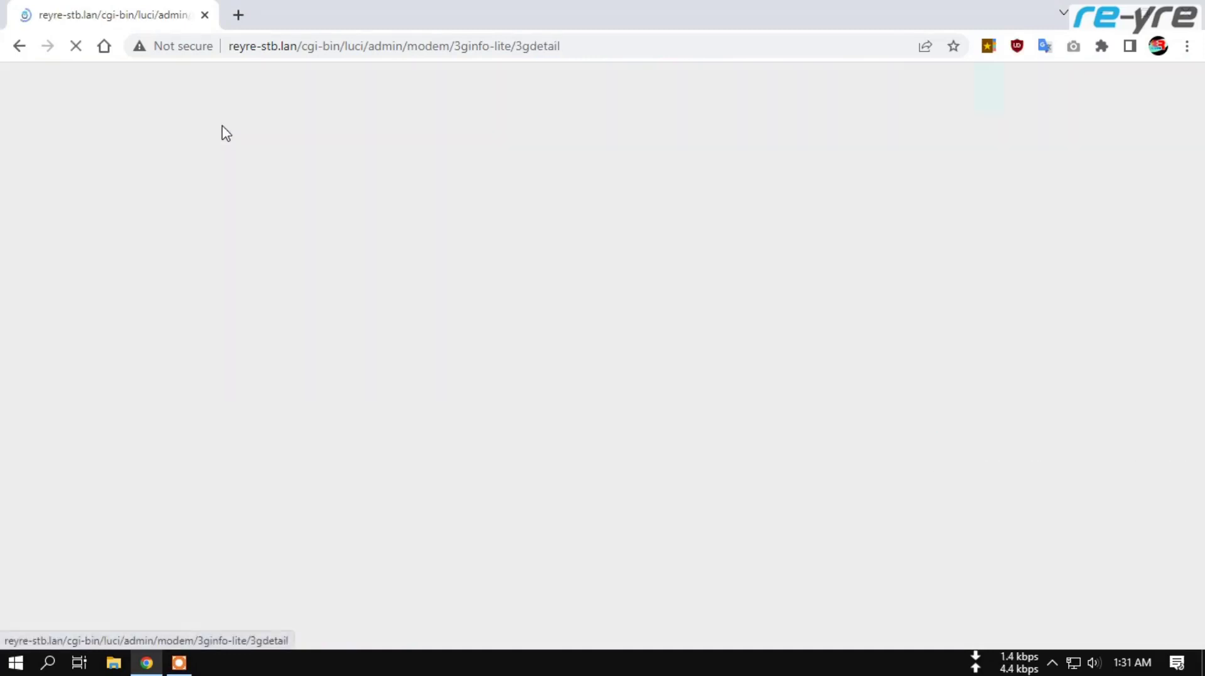
scroll(427, 301, "down", 5)
scroll(432, 307, "up", 5)
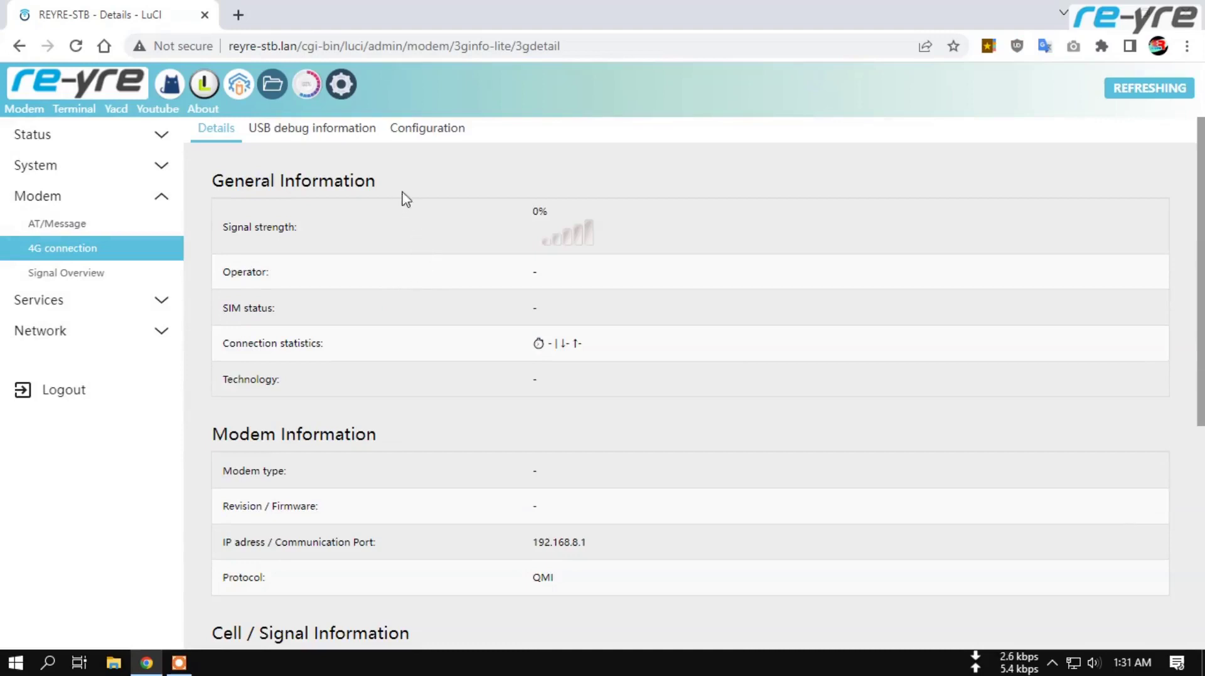
- View the modem's Signal Overview and look through the entries available under Services and Network
left_click(72, 274)
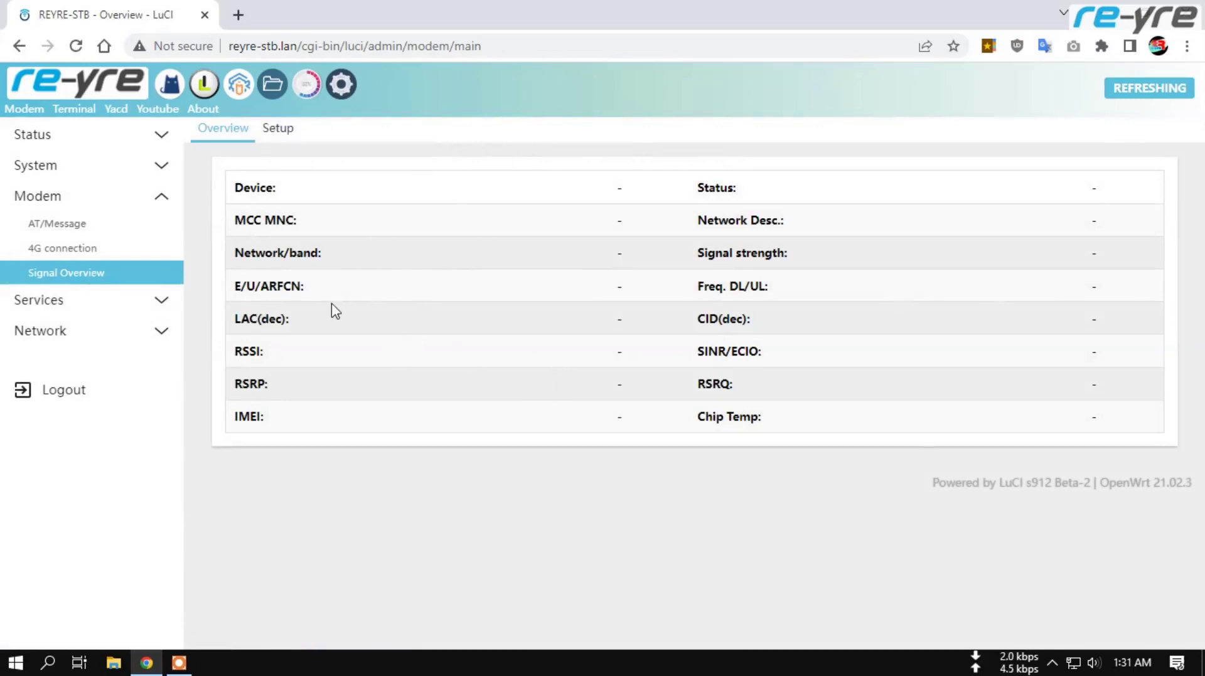
left_click(97, 310)
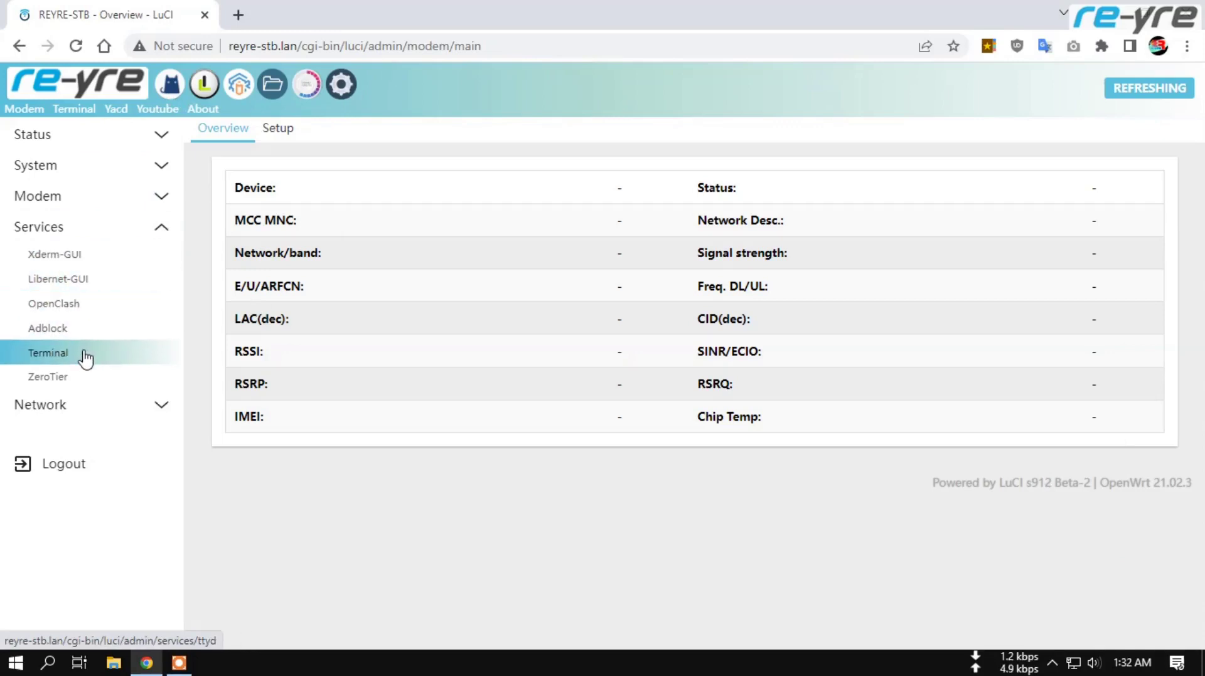
left_click(75, 409)
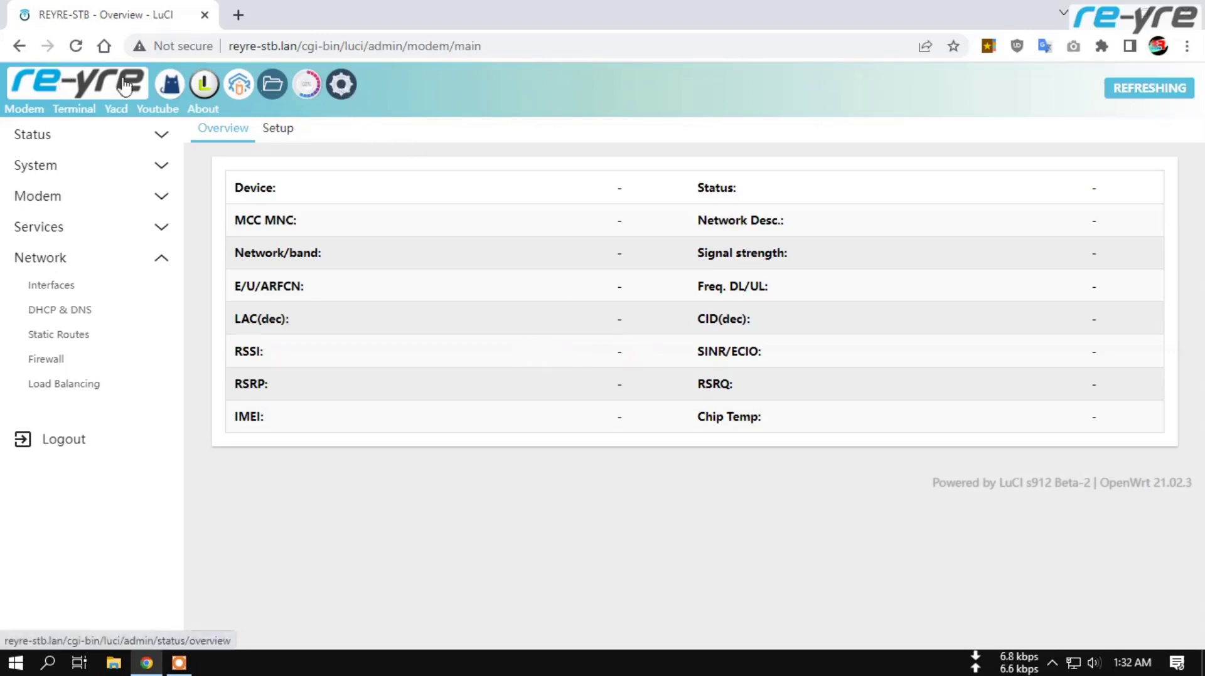
- Open the network Interfaces page and review the configured interfaces
left_click(347, 91)
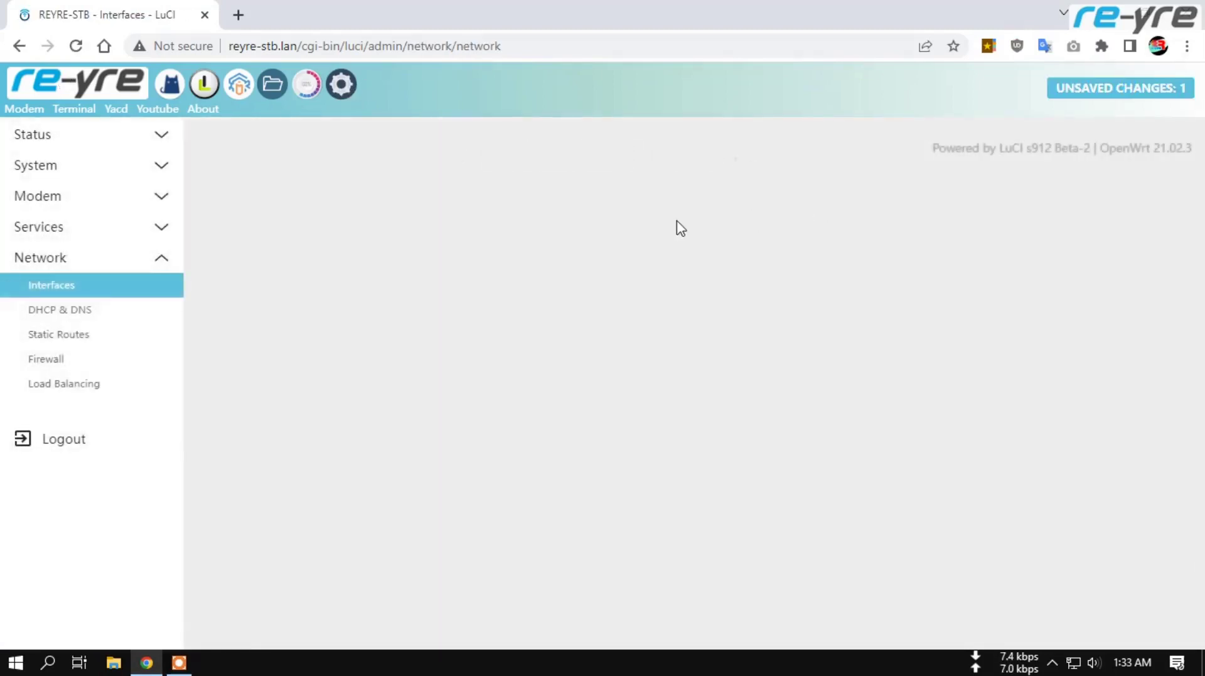
scroll(659, 261, "down", 3)
scroll(669, 270, "up", 3)
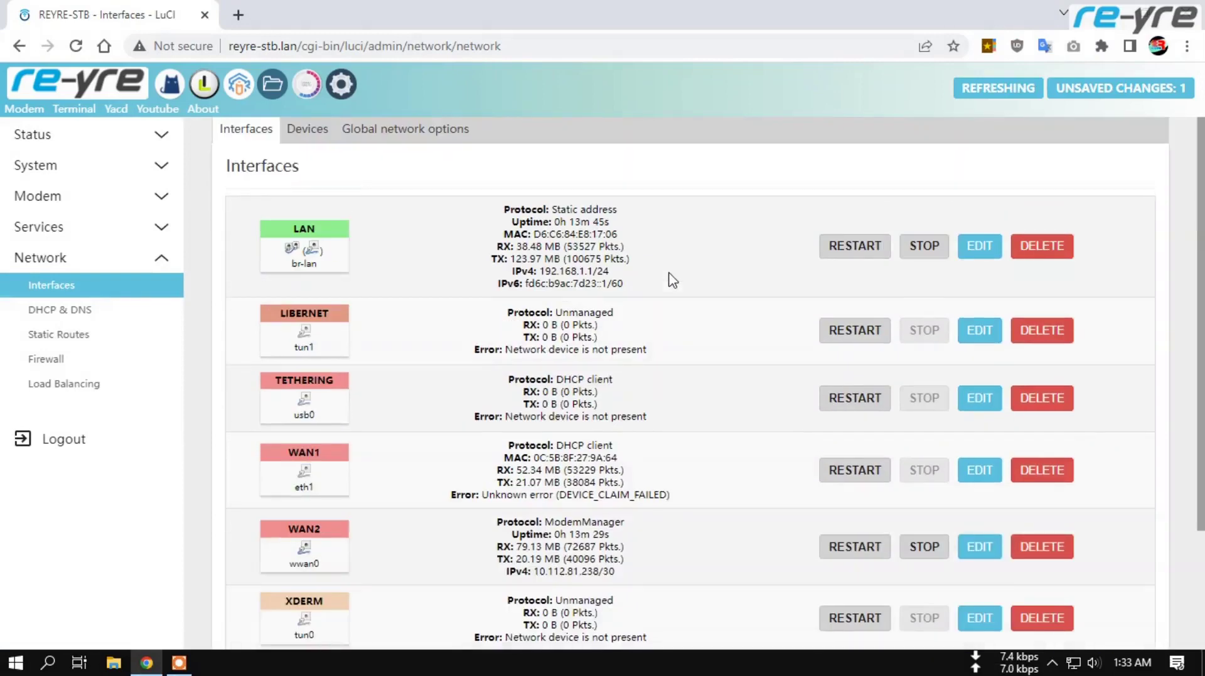
- Return to the status overview and review its system, memory, network and DHCP lease sections
left_click(75, 87)
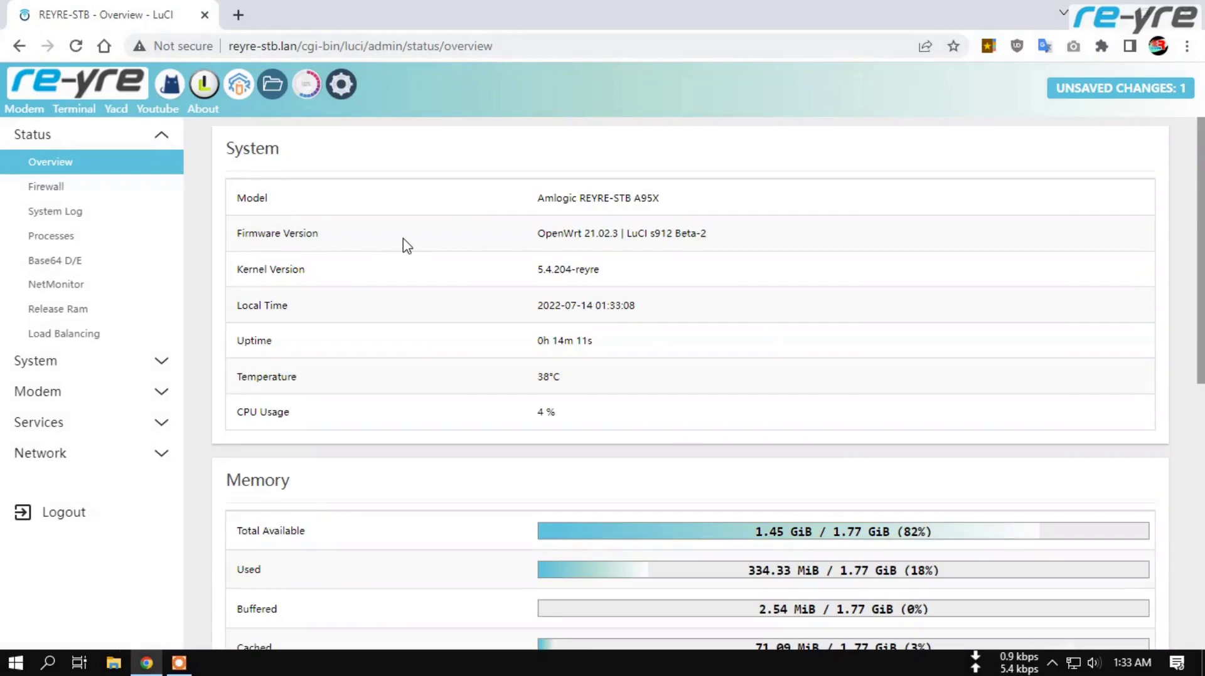
scroll(506, 287, "down", 8)
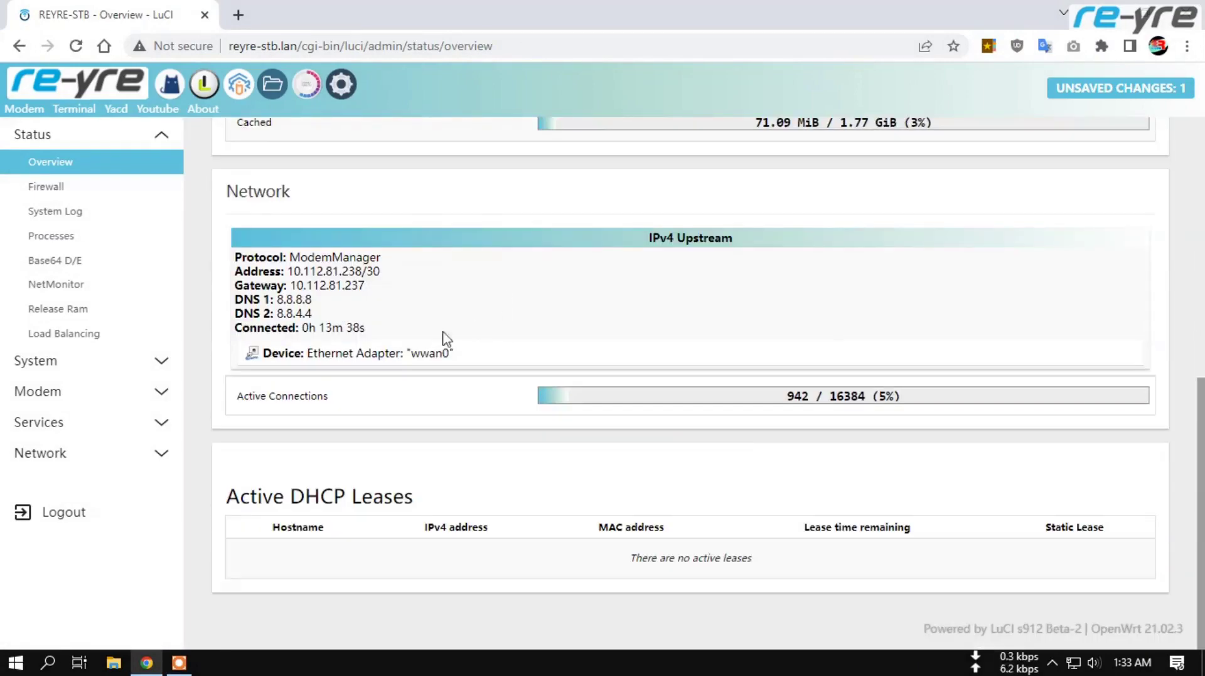
scroll(699, 451, "up", 8)
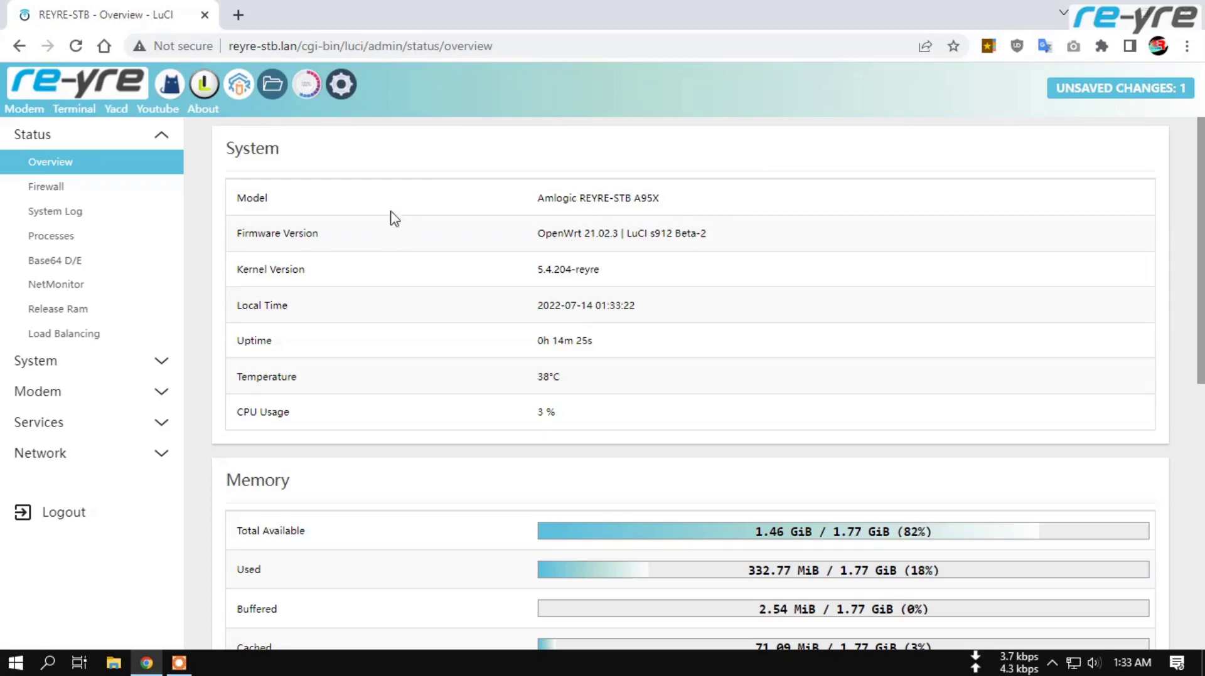
- Run htop in the router's web terminal to view the running processes, and leave it for the status overview
left_click(68, 112)
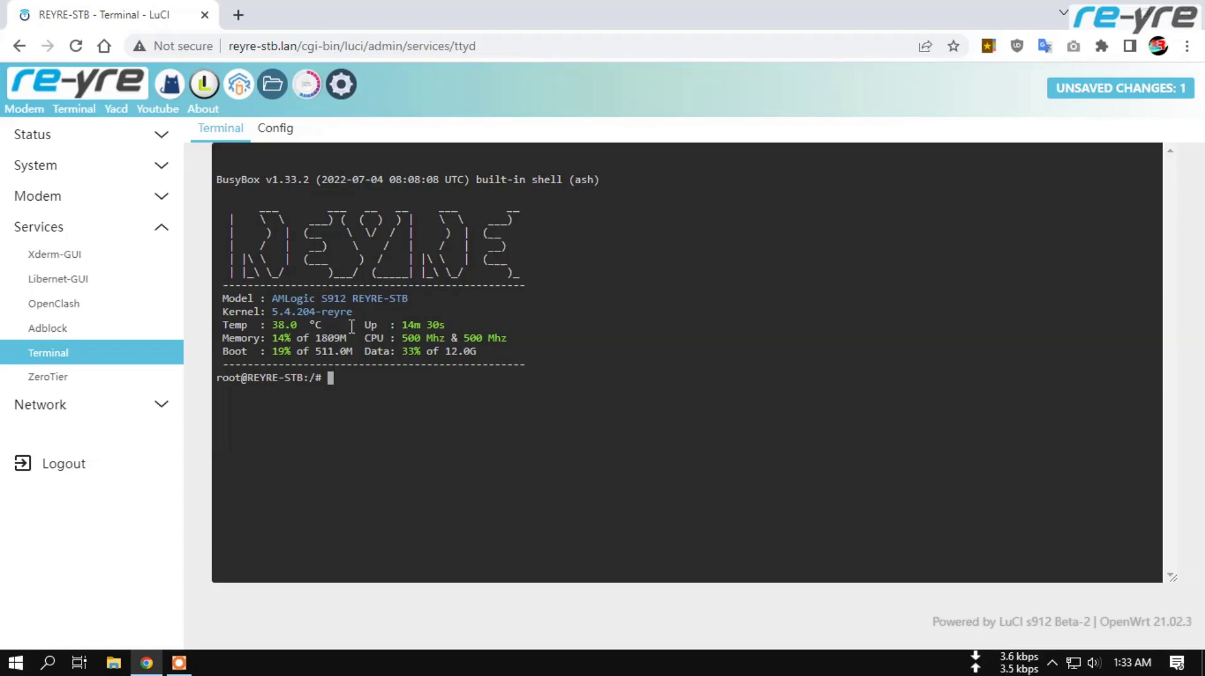
type("htop")
key("Return")
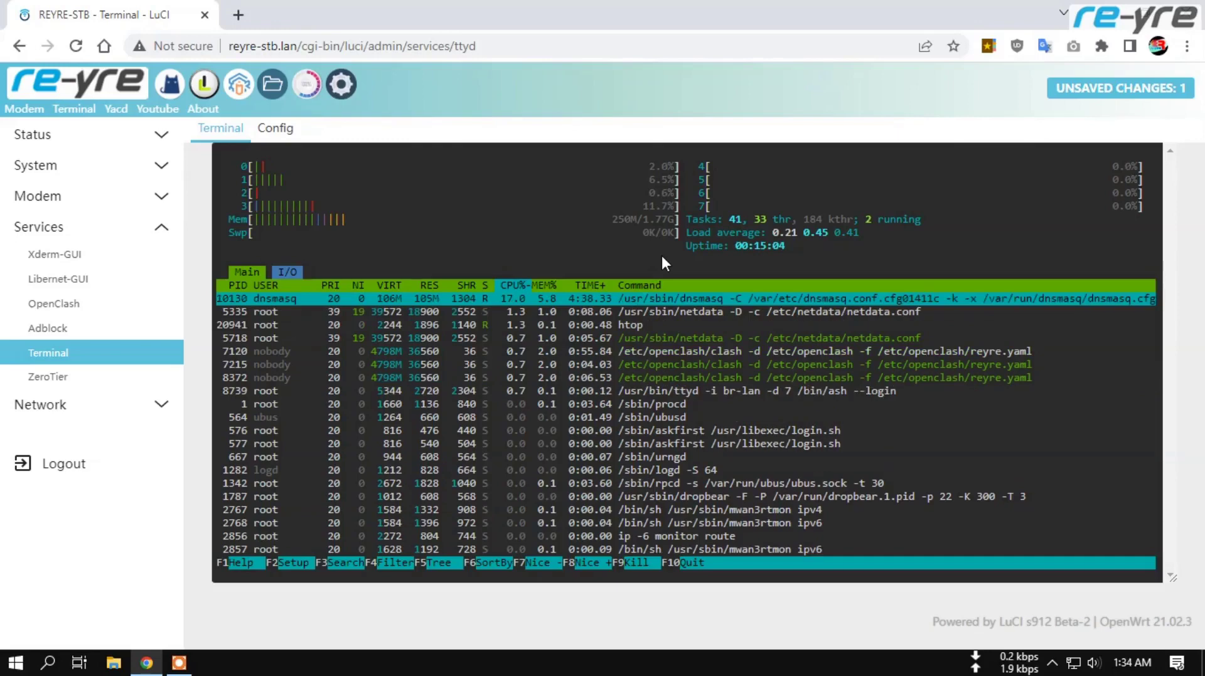
left_click(92, 90)
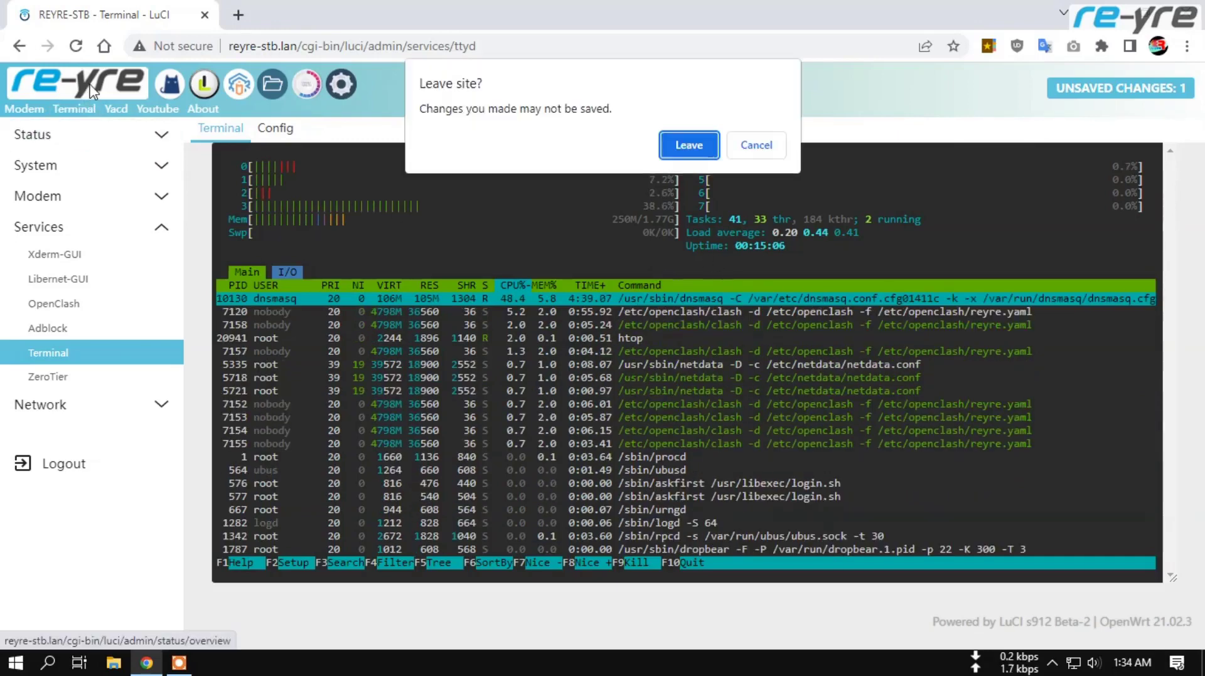
left_click(688, 145)
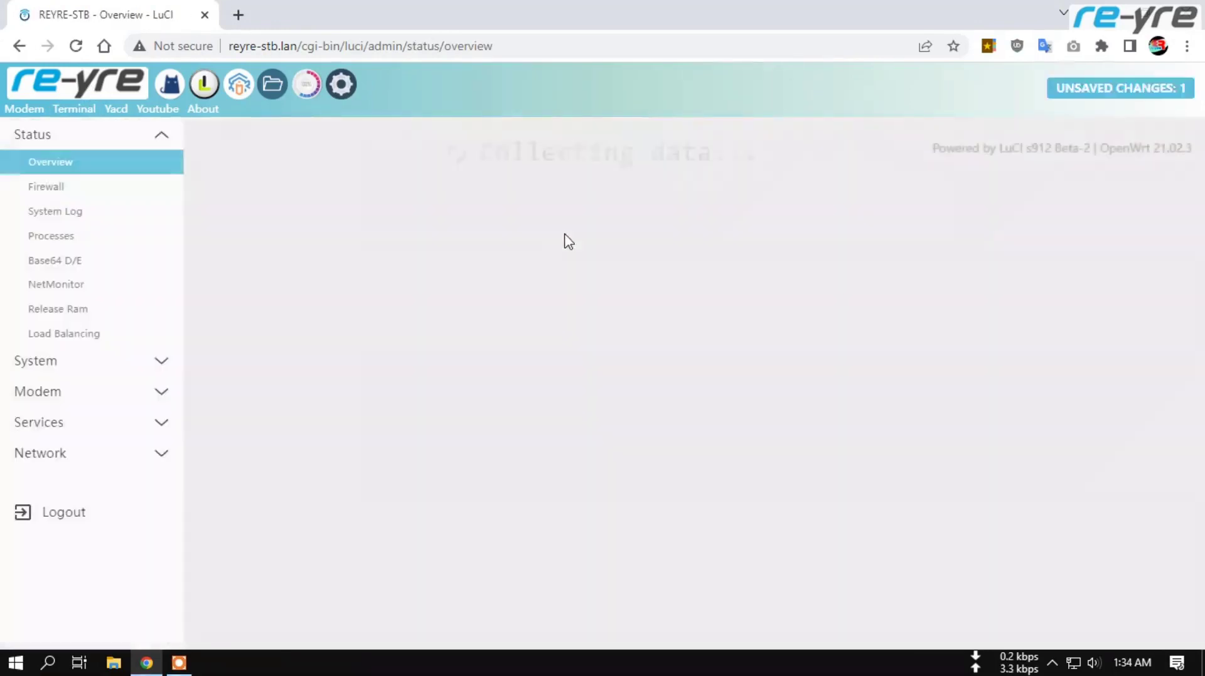